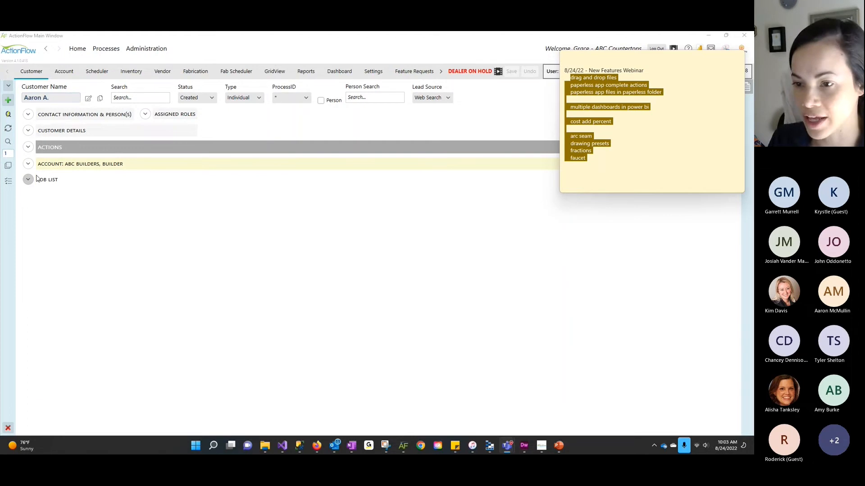
- Expand the customer's job list and open the Desktop Customer folder in File Explorer, keeping the job's file folders in view
click(39, 181)
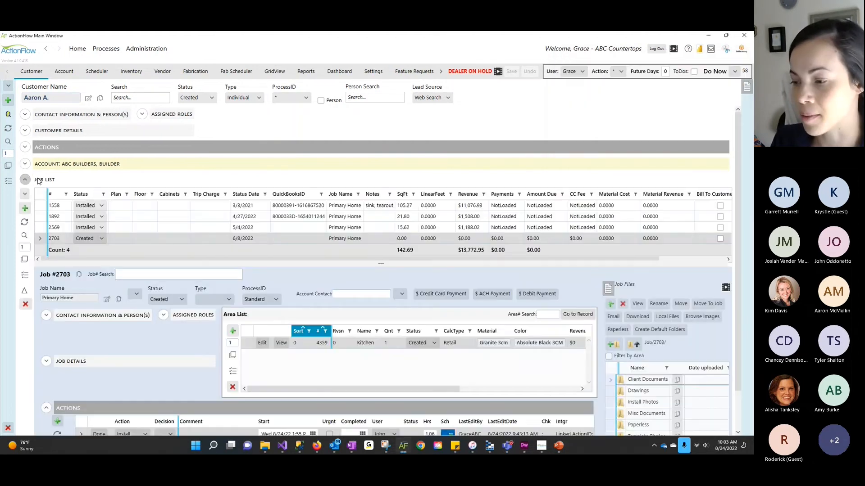
scroll(737, 285, down, 1)
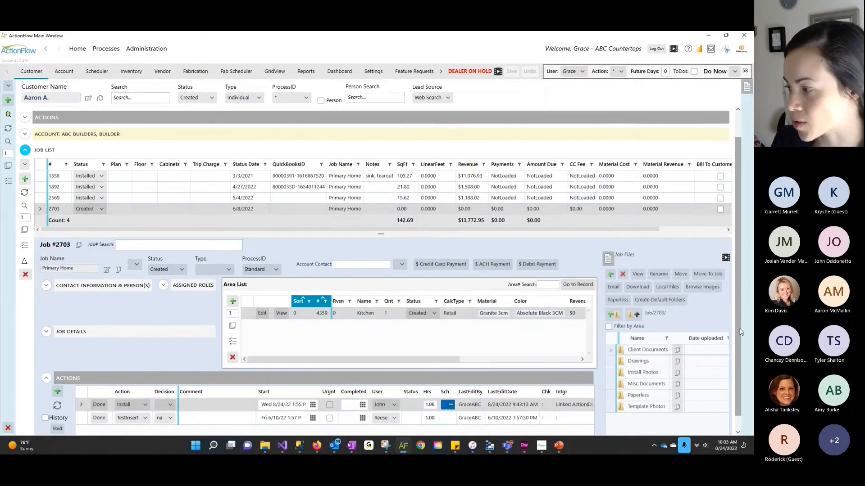
click(264, 447)
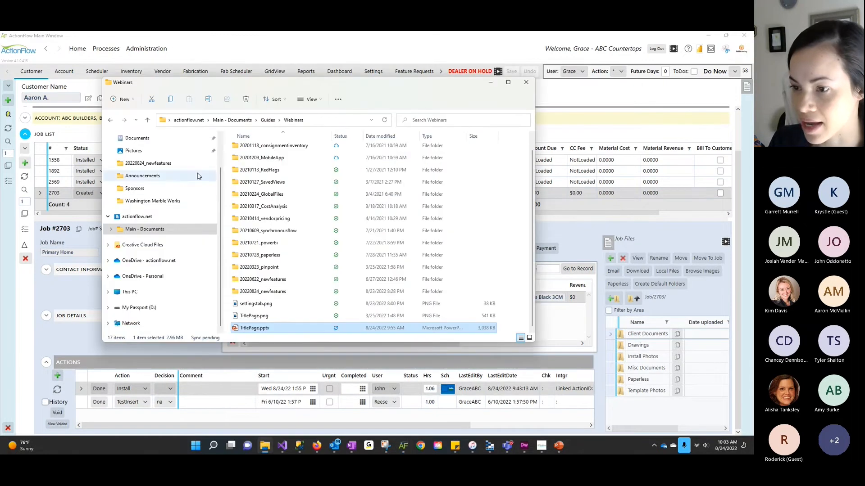
click(111, 120)
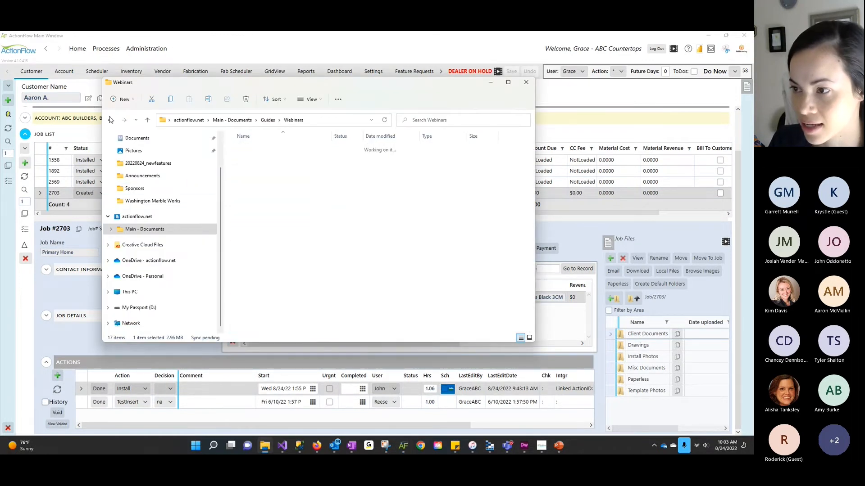
click(111, 120)
click(110, 120)
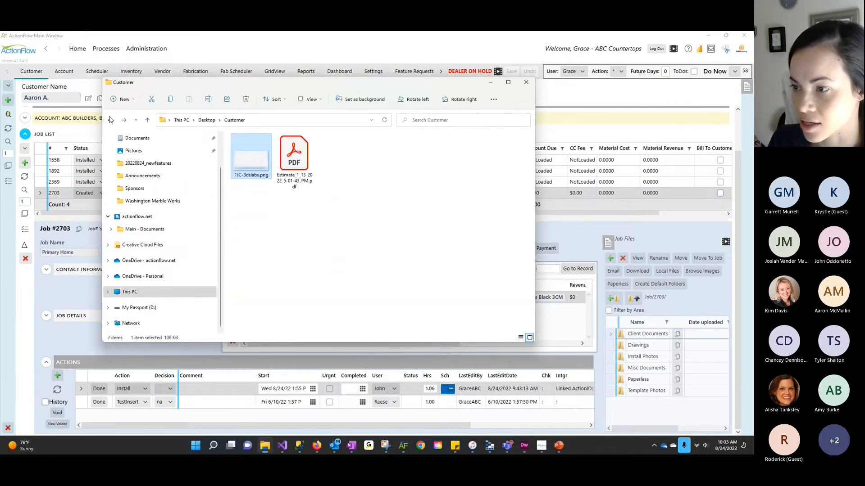
drag(100, 80, 123, 152)
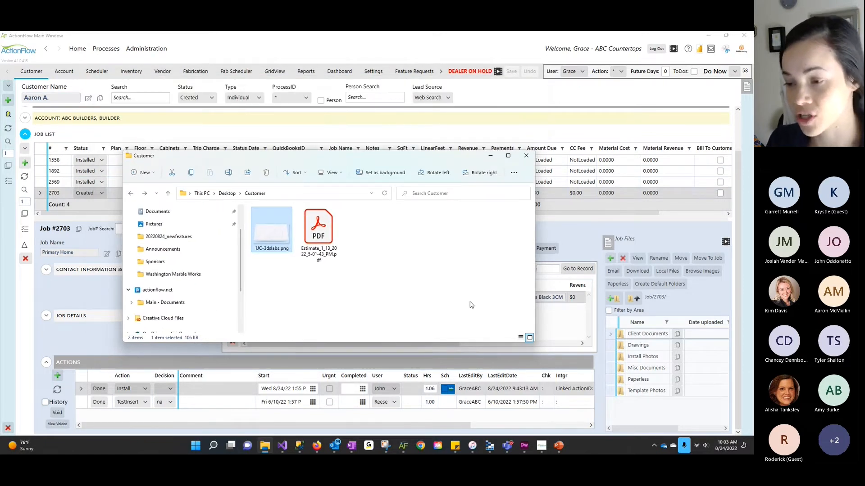
- Upload Estimate_1_13_2022_5-01-43_PM.pdf and 1JC-3dslabs.png from the Customer folder into the job's Paperless folder
click(332, 231)
drag(317, 232, 647, 382)
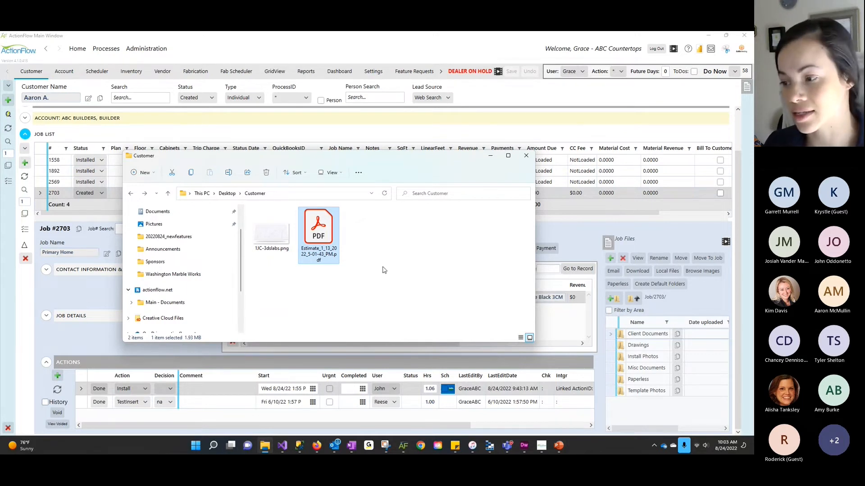
click(279, 245)
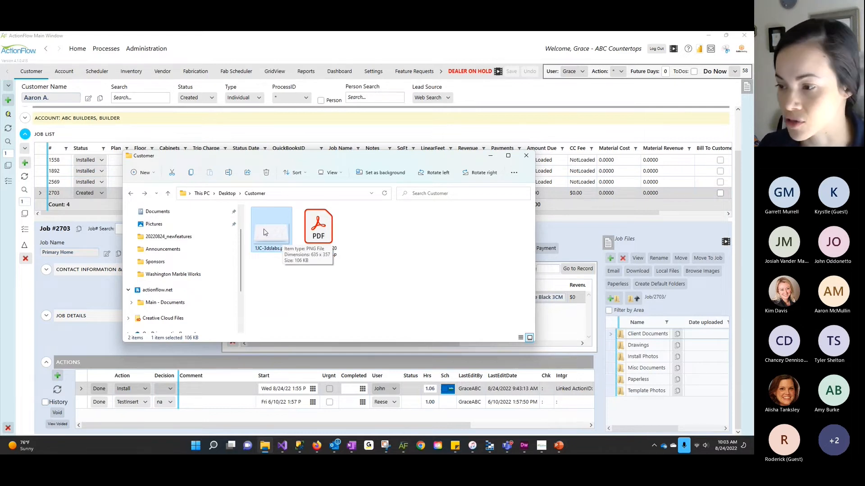
drag(283, 241, 658, 383)
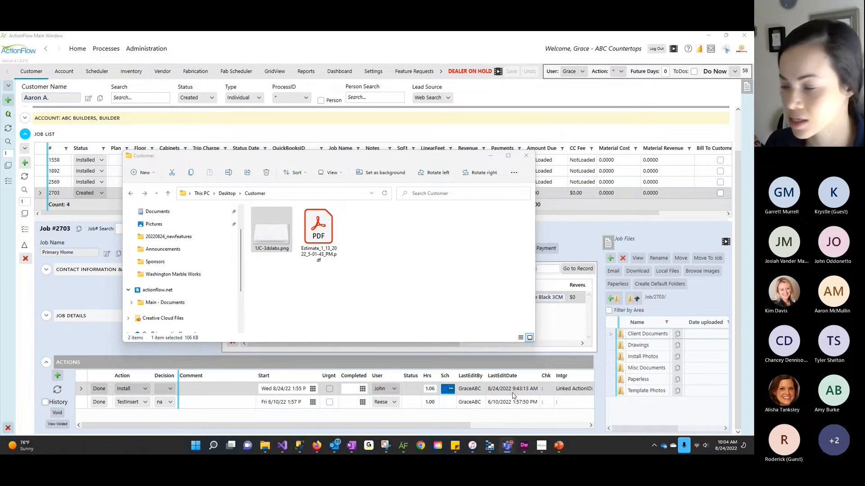
- Open the job's Paperless folder and preview the uploaded 1JC-3dslabs.png image and the estimate PDF
double_click(638, 379)
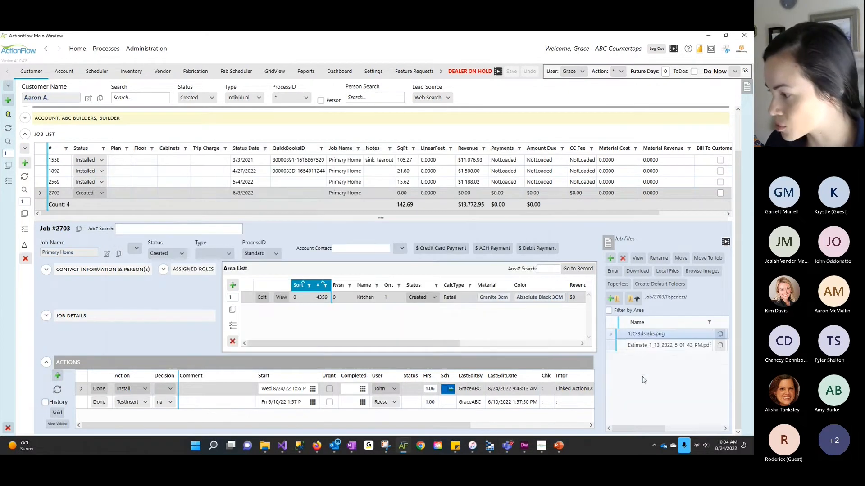
click(649, 345)
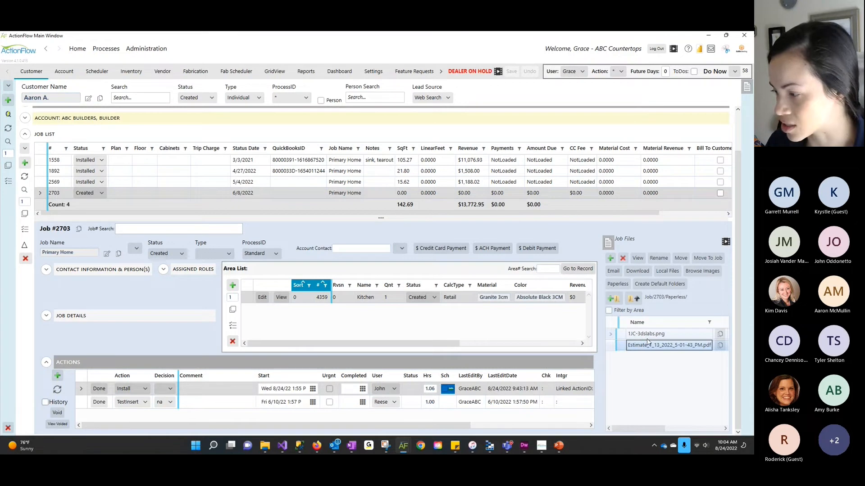
click(651, 335)
double_click(651, 335)
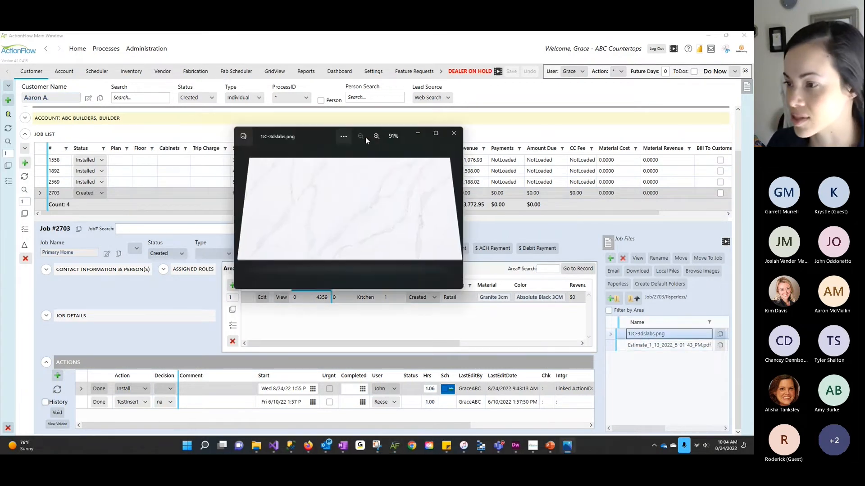
click(453, 134)
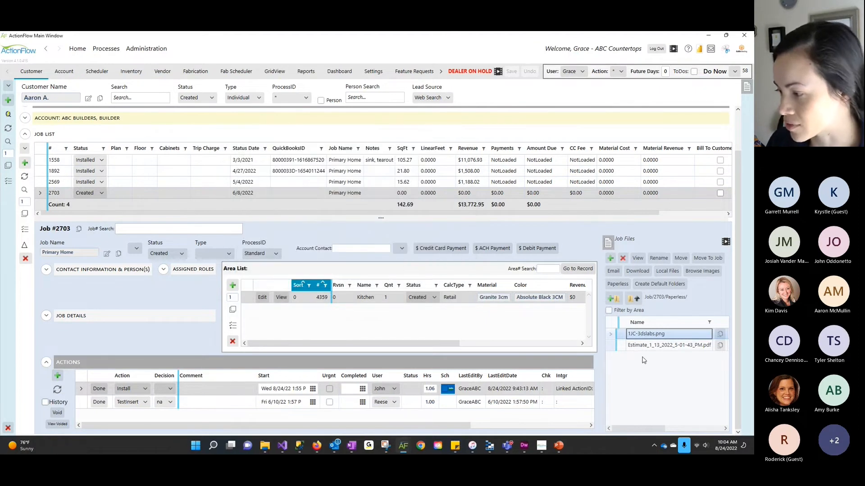
click(654, 346)
double_click(654, 346)
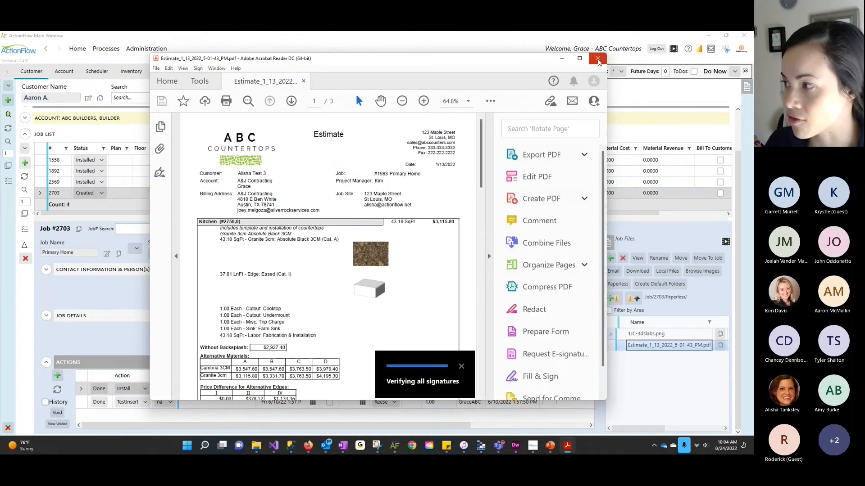
click(598, 59)
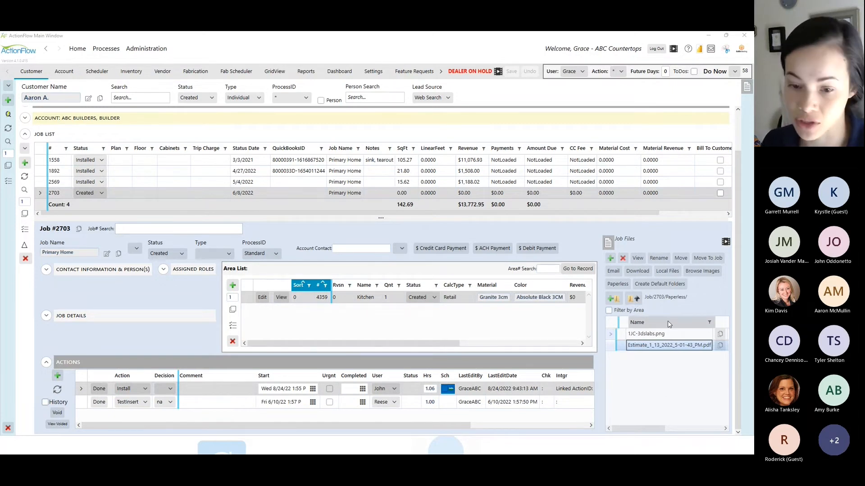
- Switch to ActionFlow Paperless, get today's files for the install job, and enlarge the window to show its files
key(alt+Tab)
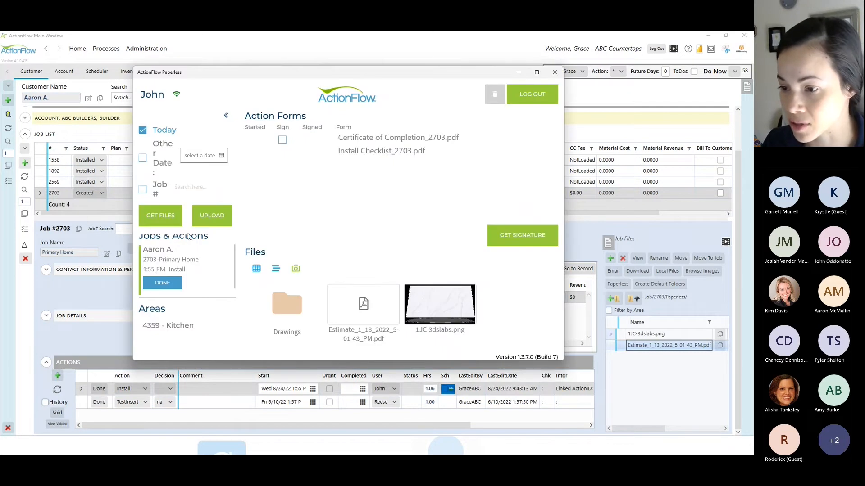
click(161, 216)
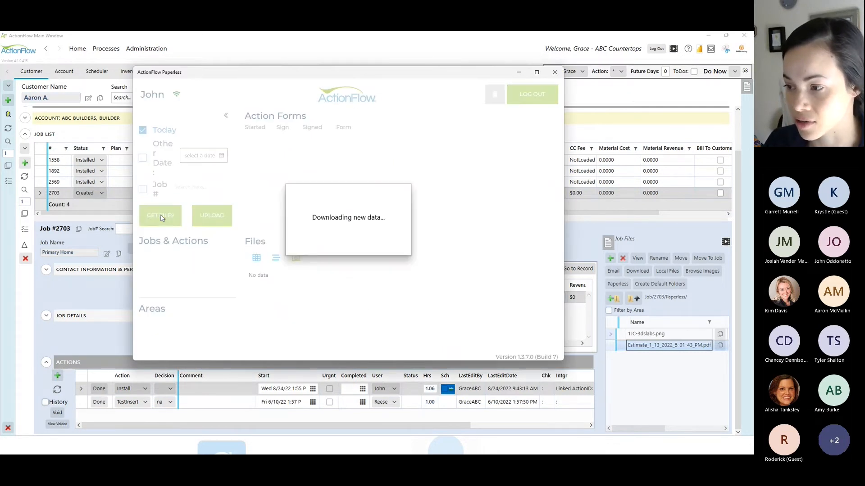
click(209, 278)
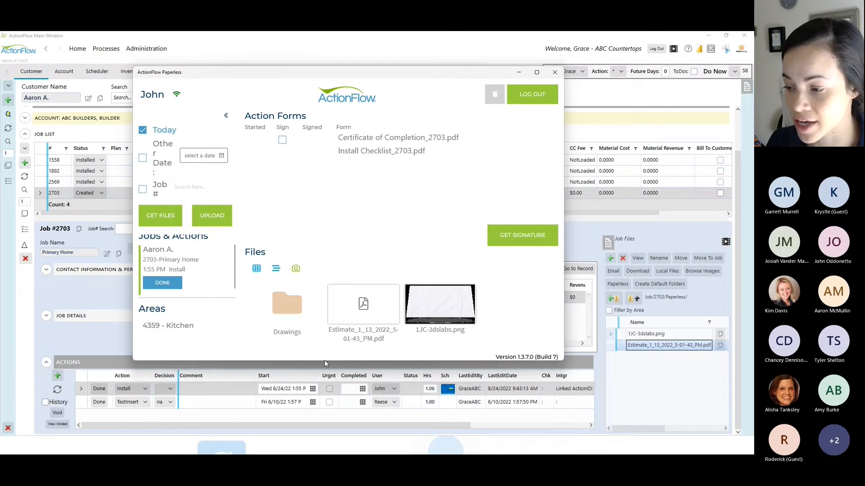
drag(324, 361, 325, 388)
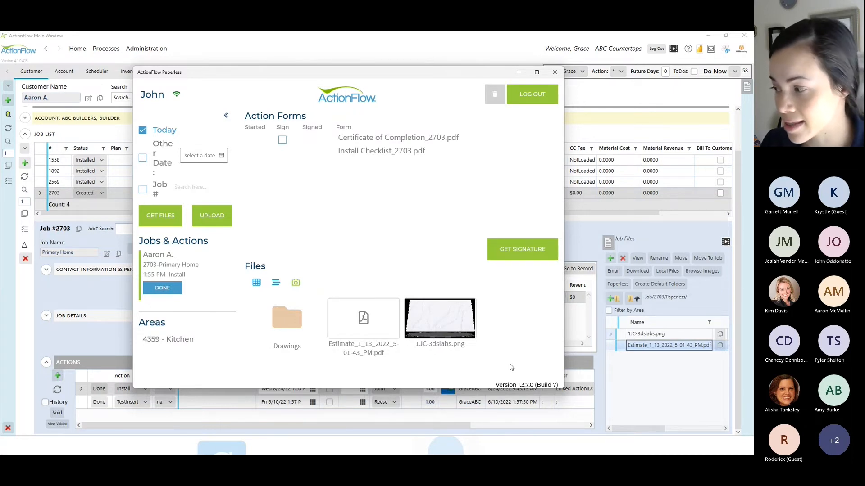
- Return to the job's top-level file folders in the ActionFlow main window and select the Paperless folder
click(636, 300)
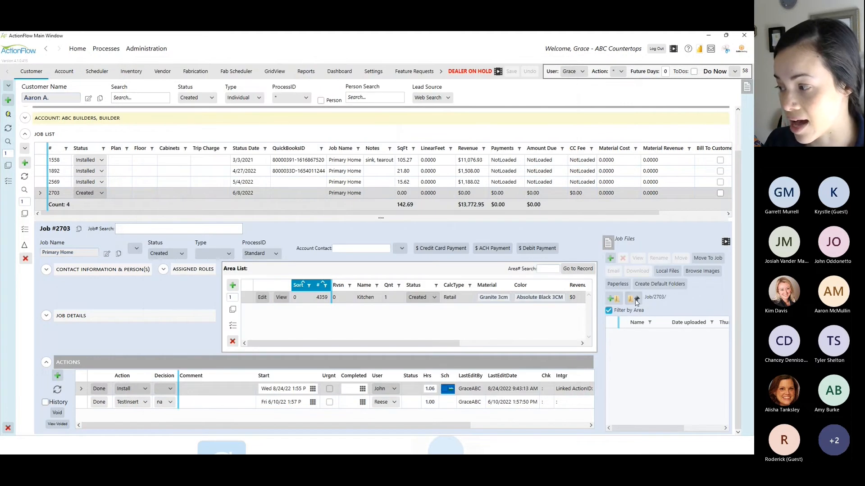
click(637, 381)
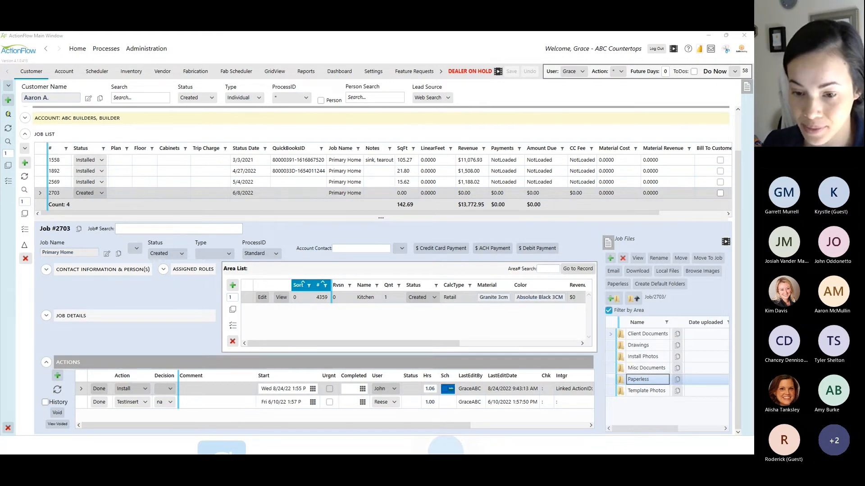
- In ActionFlow Paperless, complete the Install action with the decision "OK - Not complete" and the comment "need backsplash still"
click(311, 445)
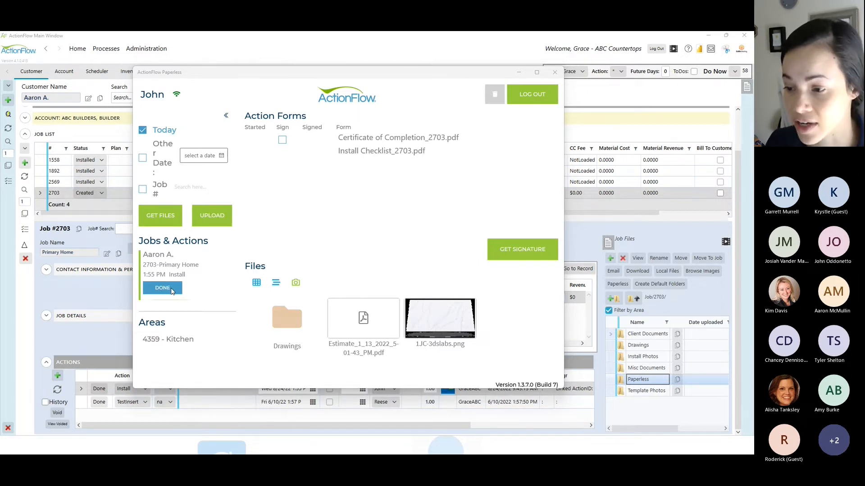
click(163, 288)
click(408, 99)
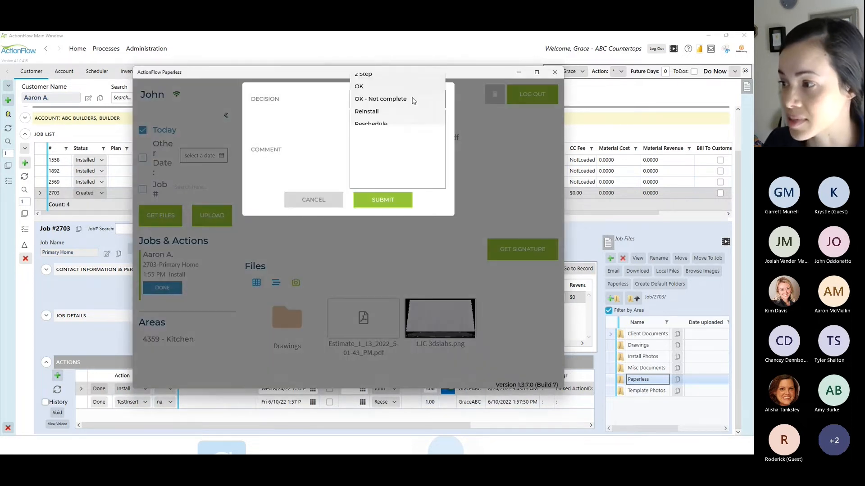
click(387, 111)
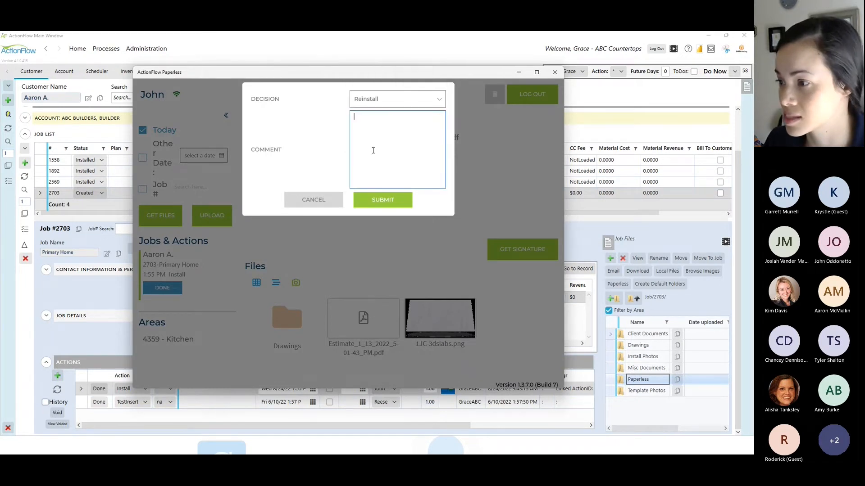
click(388, 99)
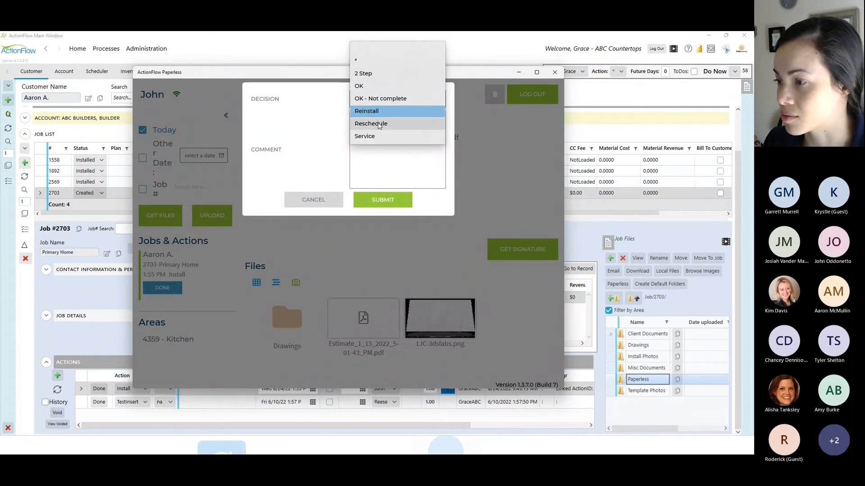
click(380, 99)
text(need )
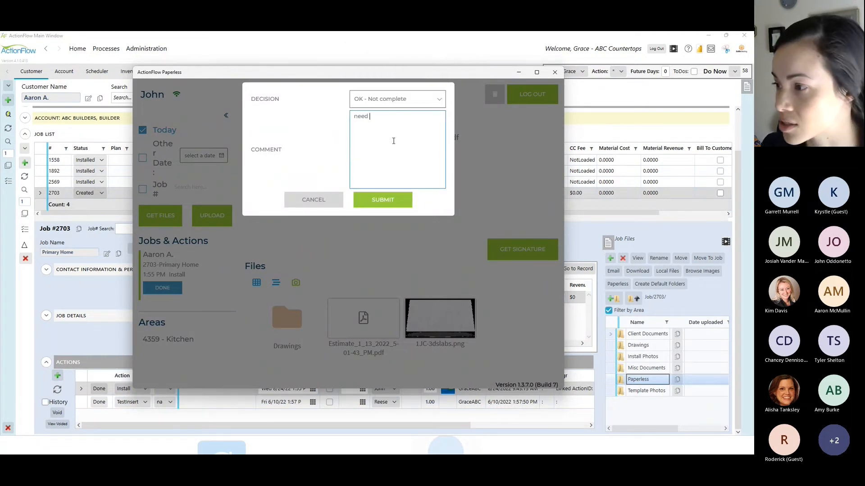
text(backsplash still)
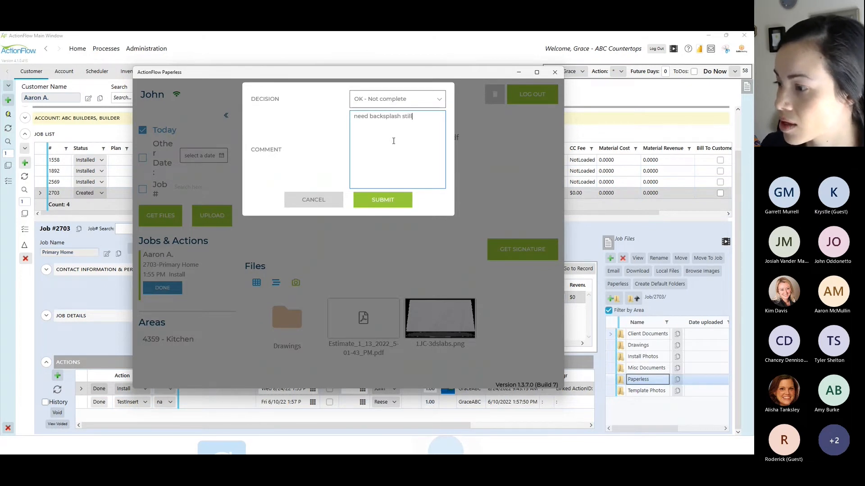
click(382, 206)
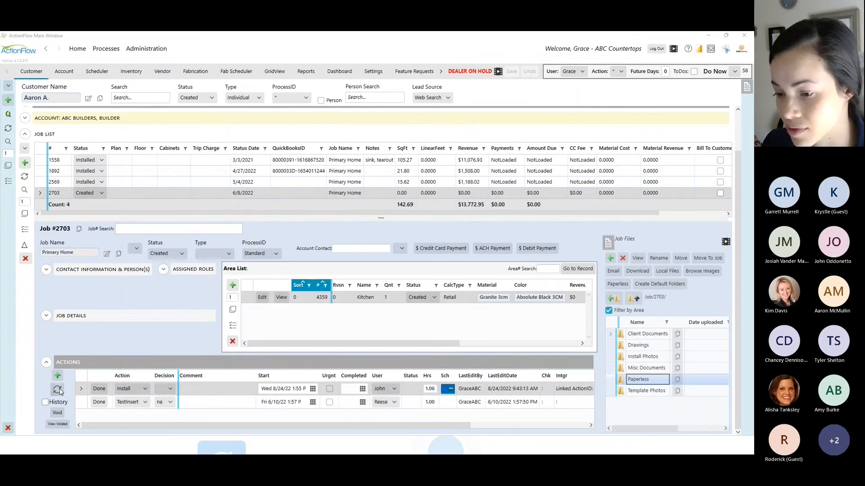
- Refresh the job's actions in the ActionFlow main window and check the Install entry in the actions history
click(61, 391)
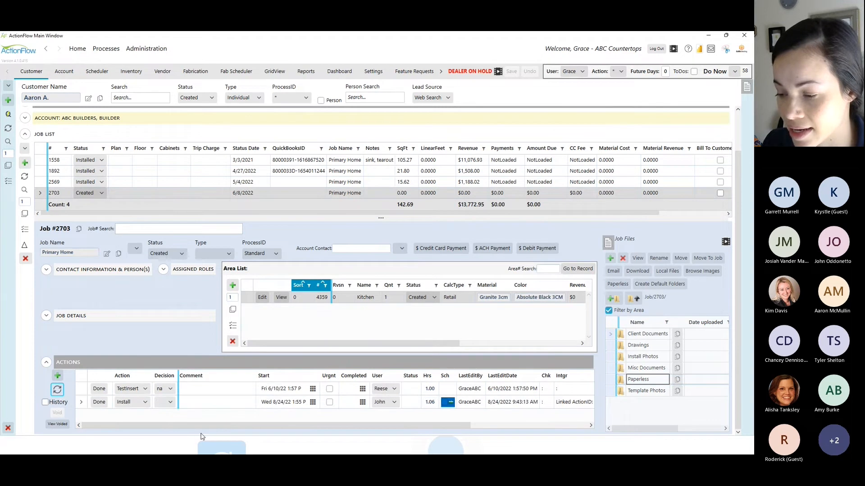
click(66, 405)
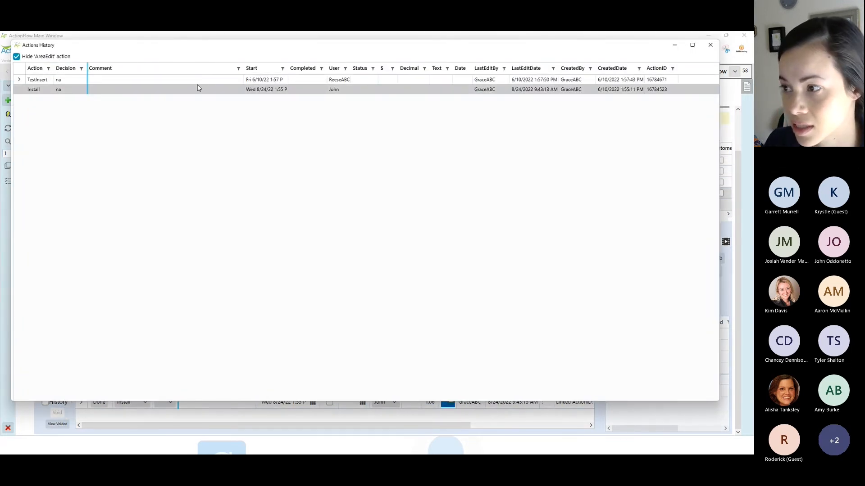
click(372, 91)
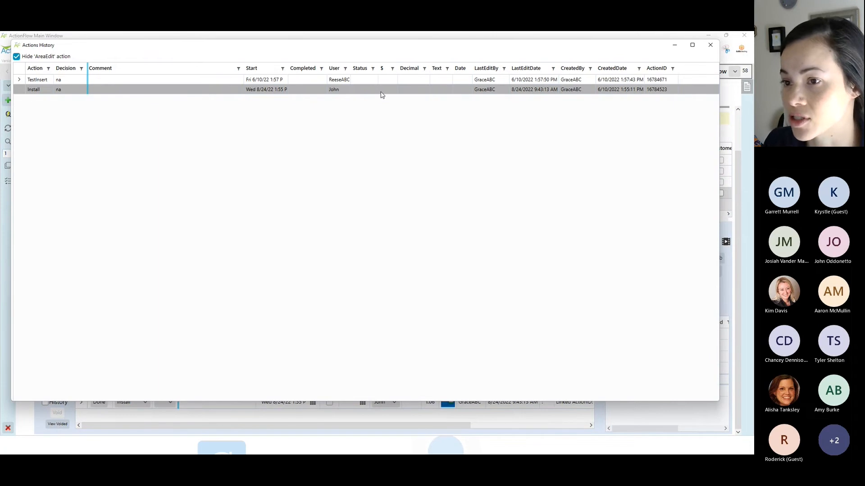
click(710, 45)
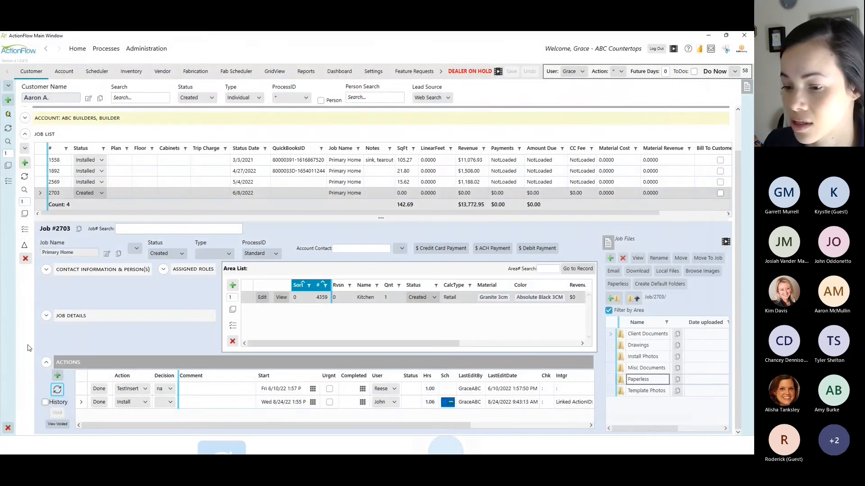
click(60, 391)
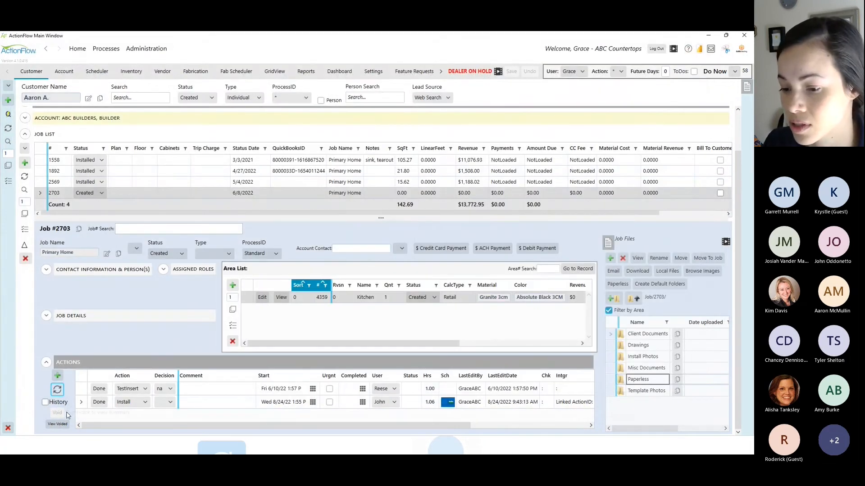
click(58, 402)
click(352, 92)
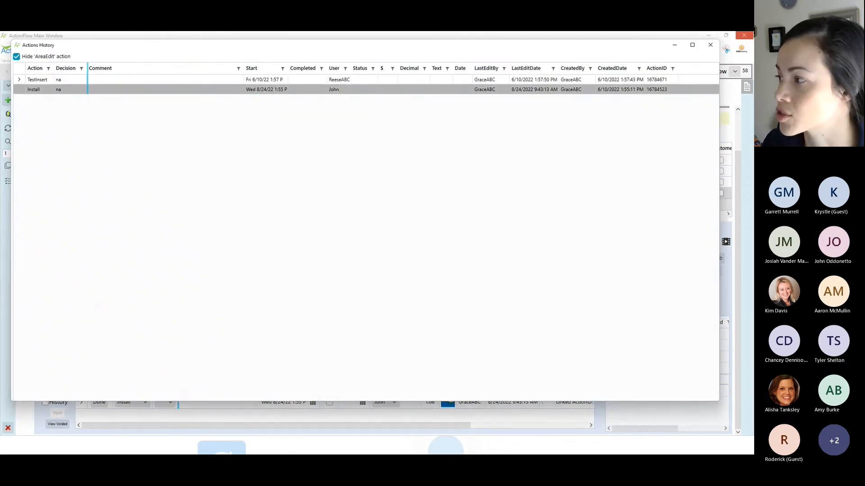
click(710, 46)
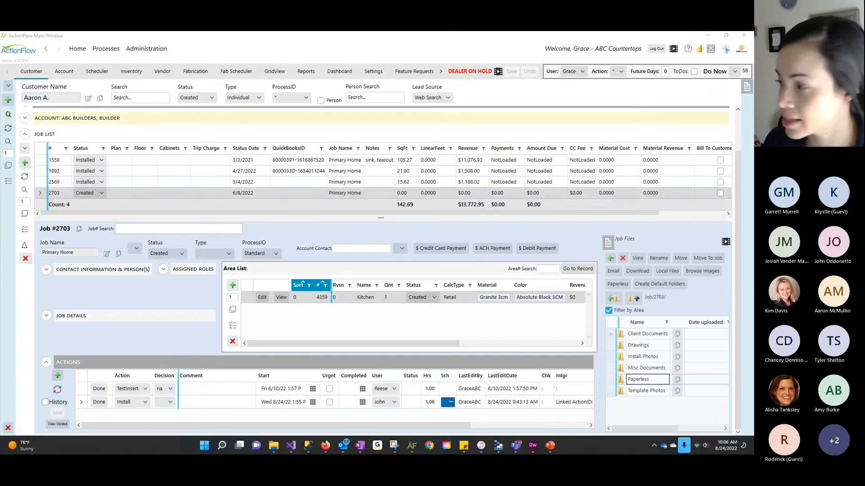
- Check the new features webinar list in Sticky Notes and open the PowerBI dashboards window in ActionFlow
click(463, 445)
click(665, 107)
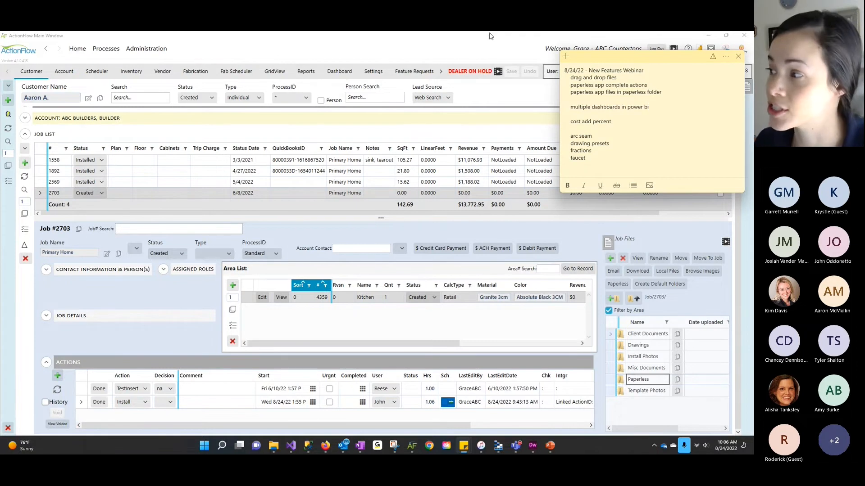
click(700, 50)
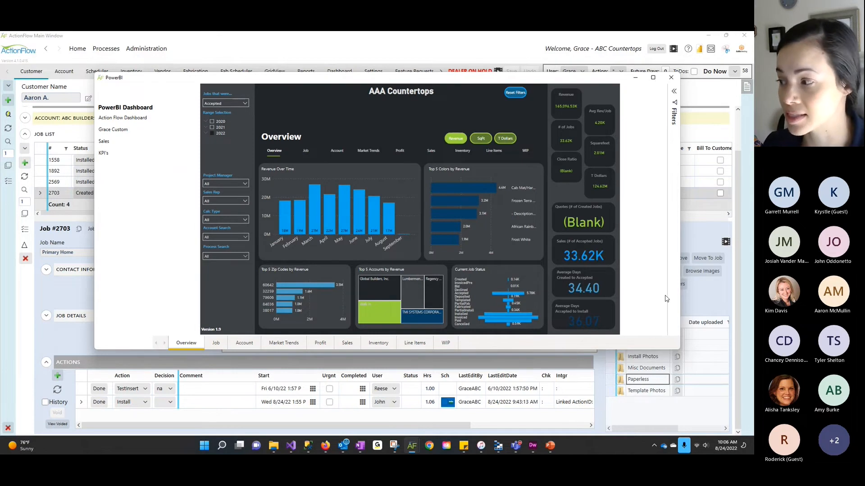
- View the Action Flow Dashboard and the custom dashboard, browse the Sales and KPI's entries, and close the PowerBI window
click(134, 120)
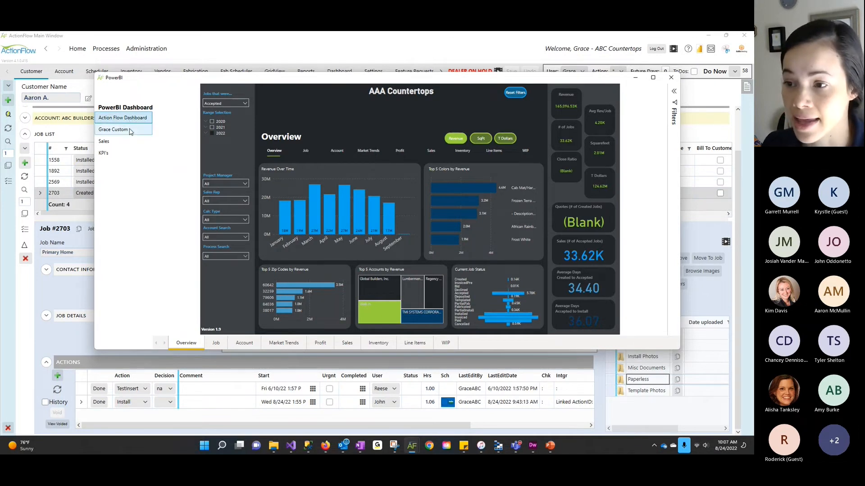
click(133, 132)
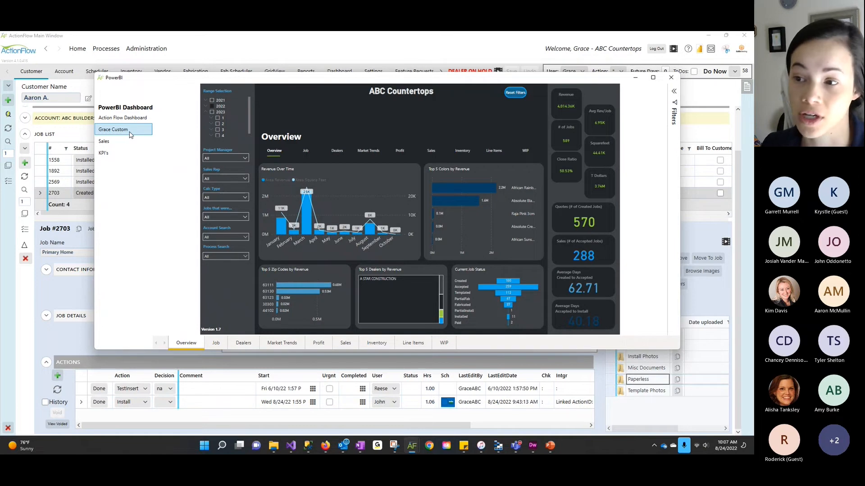
click(119, 145)
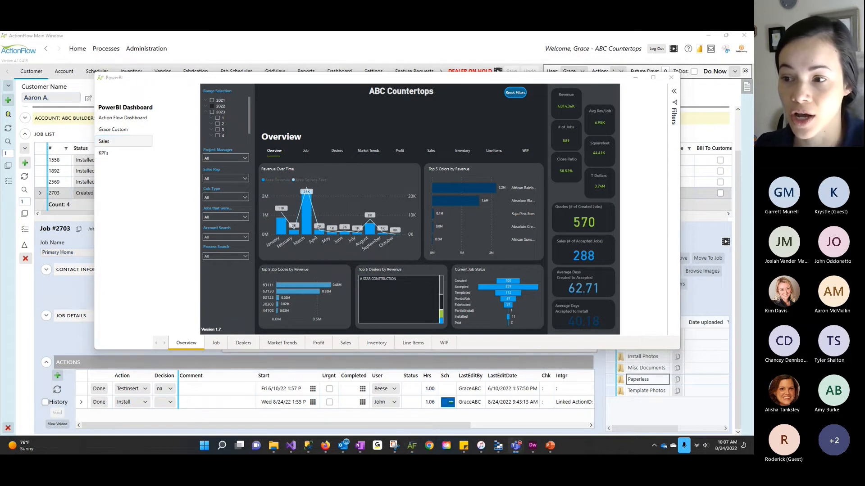
click(125, 154)
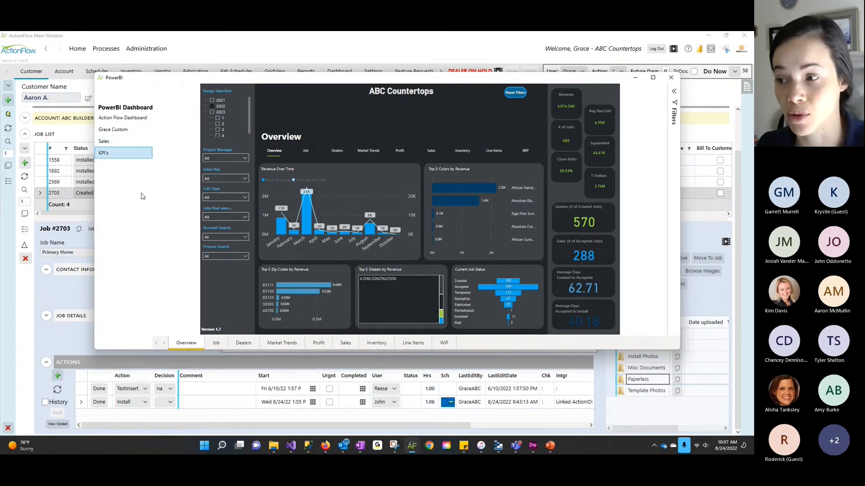
click(123, 144)
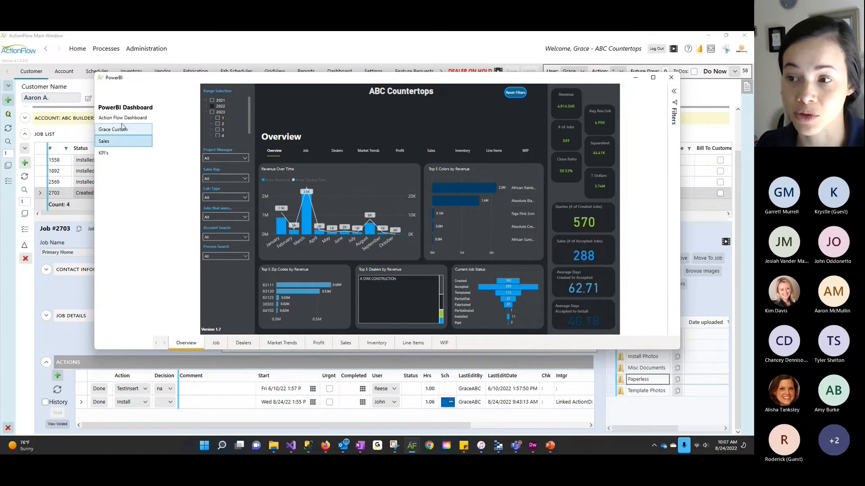
click(127, 120)
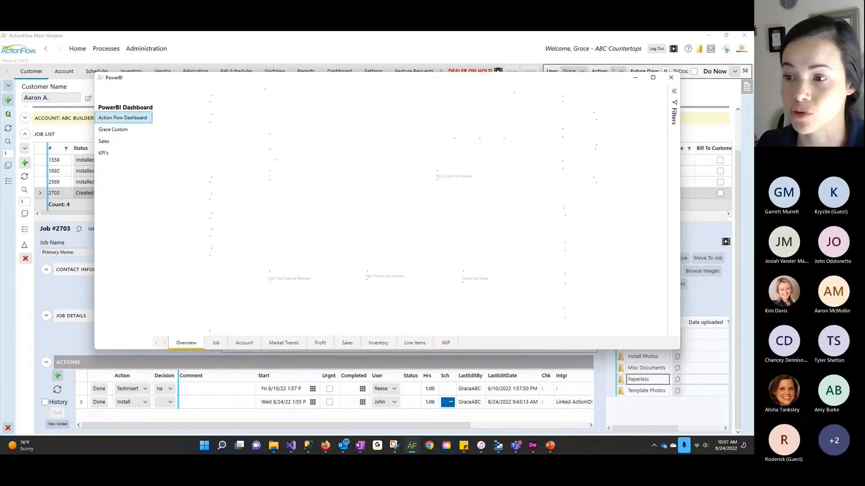
click(672, 78)
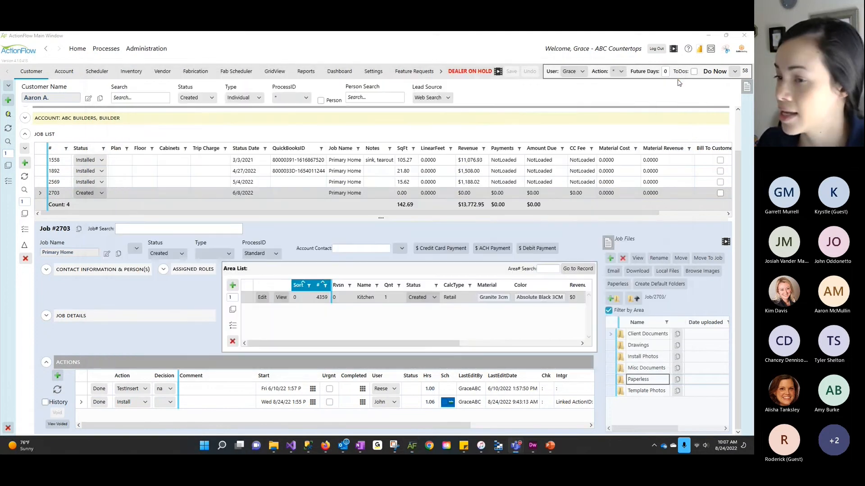
- Open the enterprise users in Administration and select the signed-in user's record to show its PowerBI custom dashboards
click(163, 52)
click(87, 223)
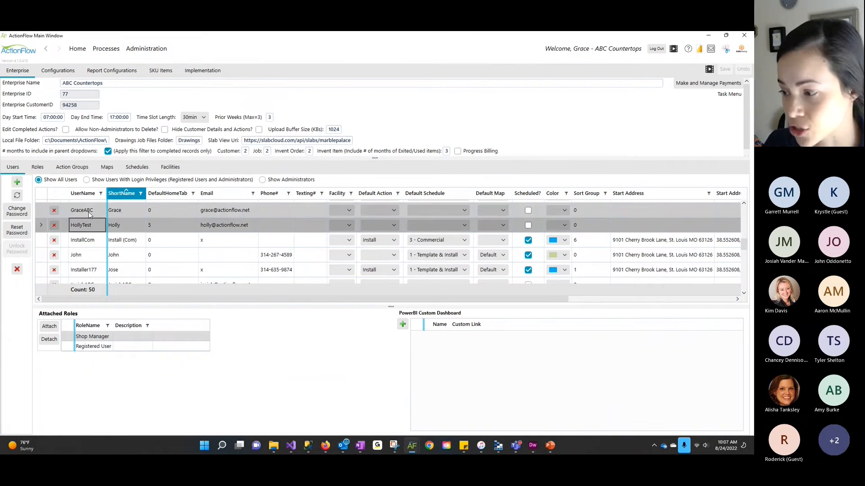
click(88, 211)
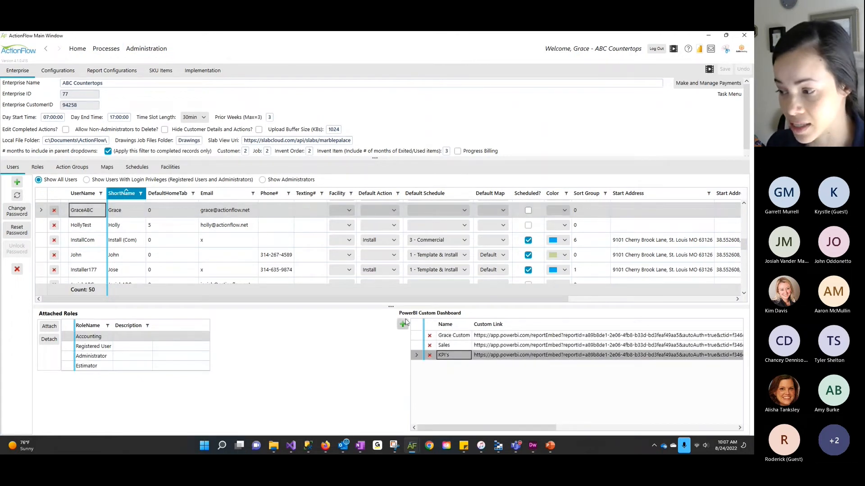
- Examine the names and custom links of the user's PowerBI custom dashboards, including Sales and KPI's
click(491, 338)
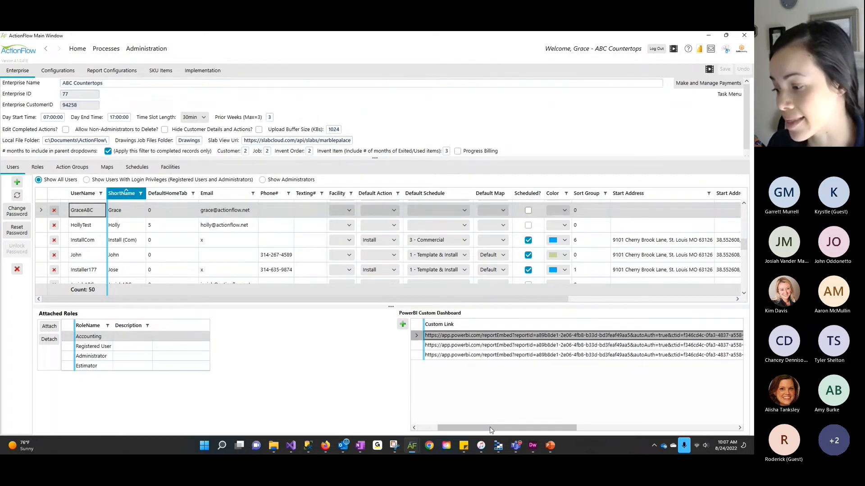
drag(492, 431, 445, 429)
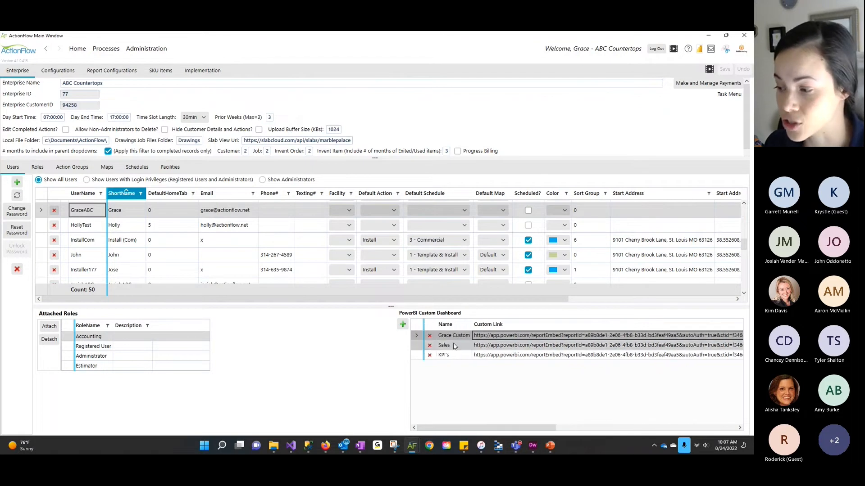
click(457, 356)
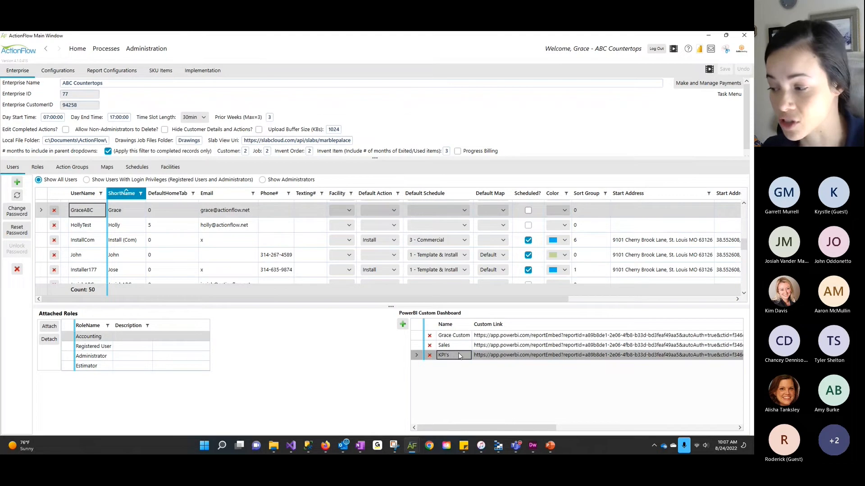
click(461, 346)
click(461, 337)
click(461, 346)
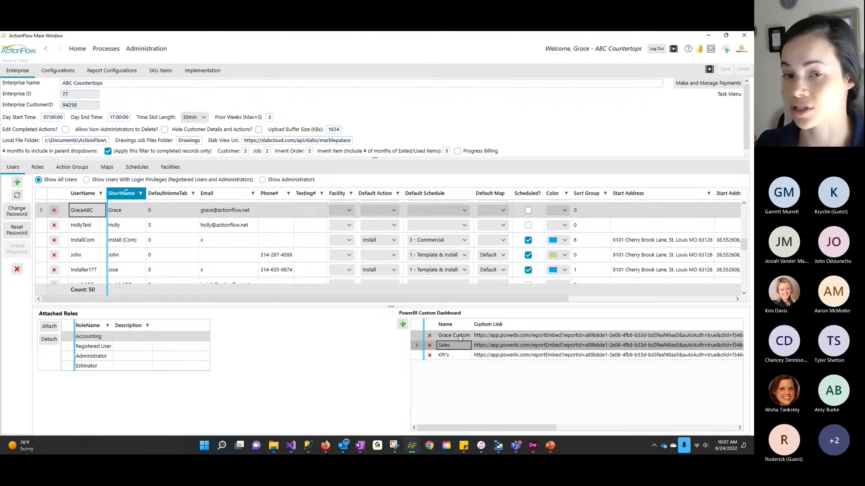
click(507, 338)
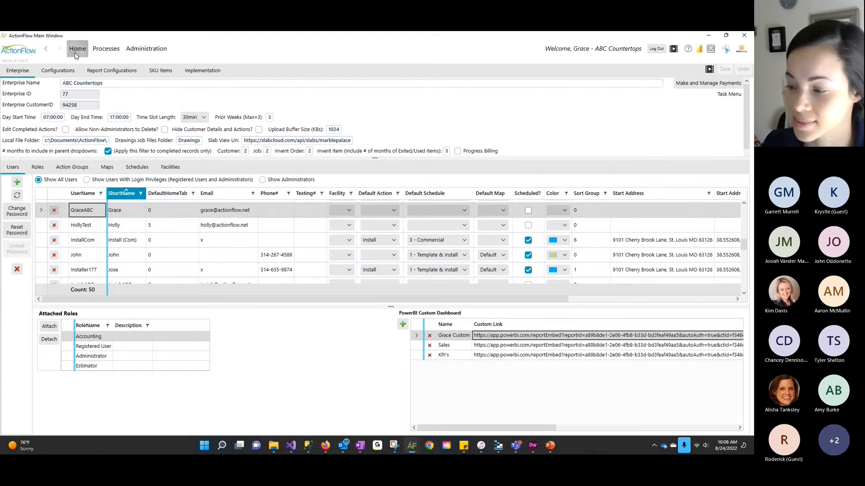
- Return to the Home area and reopen the webinar list in Sticky Notes to check the next topic
click(75, 55)
mouse_move(464, 445)
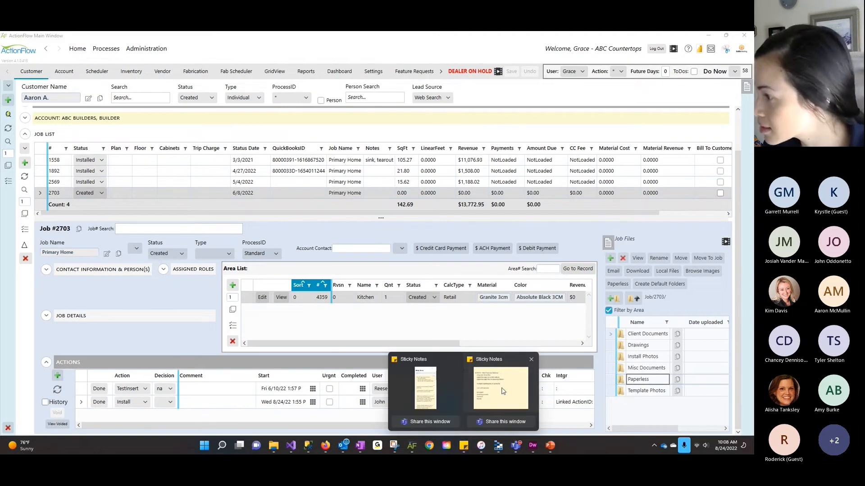
click(503, 391)
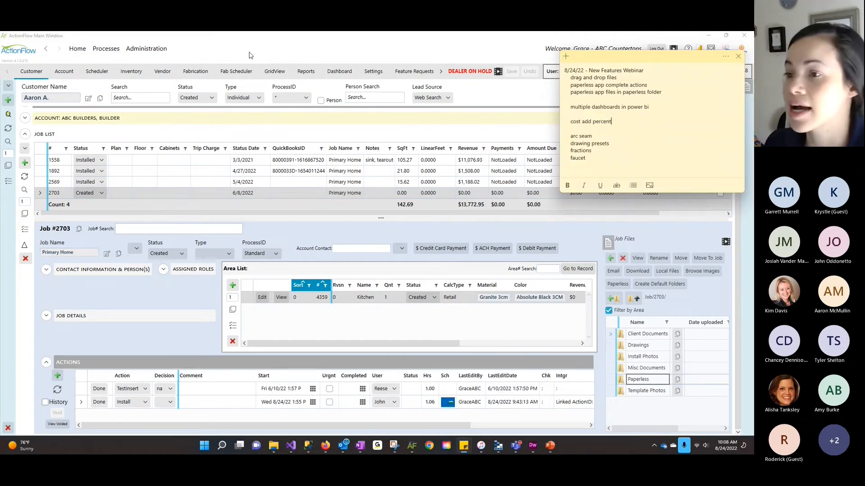
- Open the SKU Items administration and sort the ART Retail cost definitions by UnitRevenue, highest first
click(178, 45)
click(150, 49)
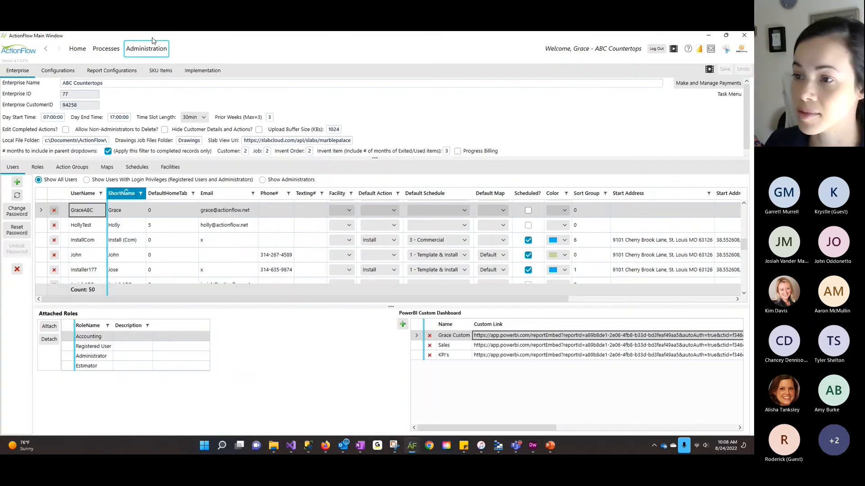
click(160, 70)
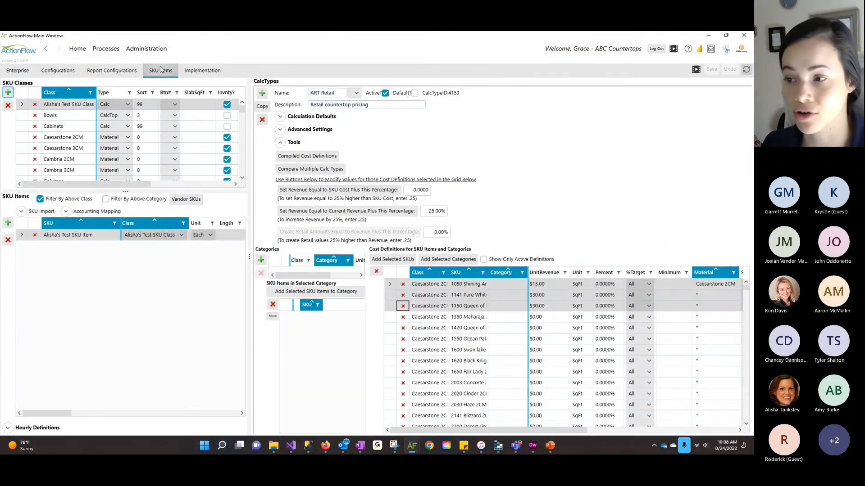
click(279, 142)
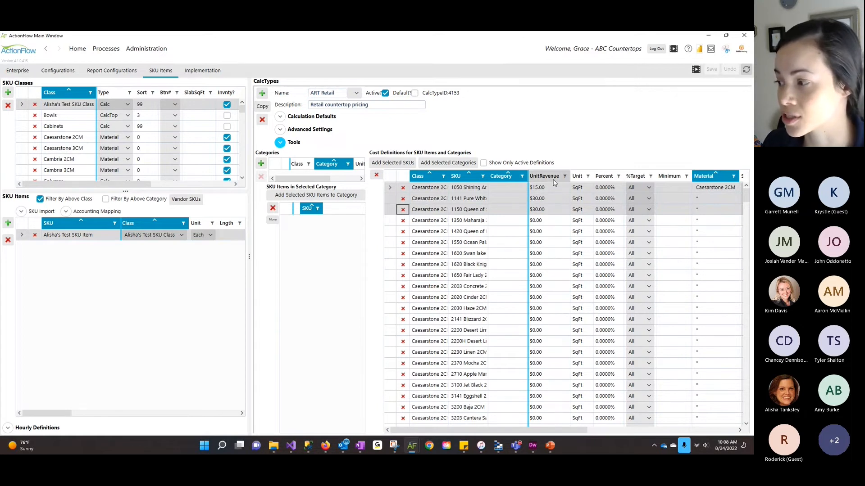
click(552, 181)
click(553, 180)
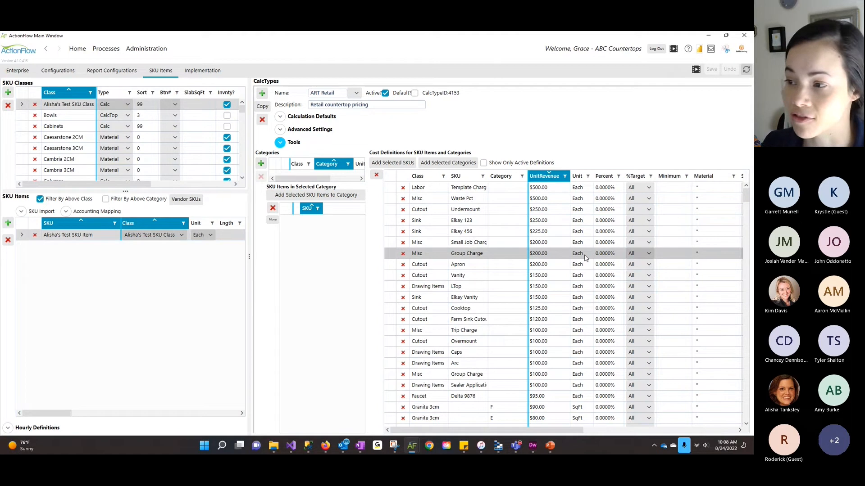
- Expand the Tools section of the ART Retail CalcType to show the options for changing revenue by percentage
click(279, 143)
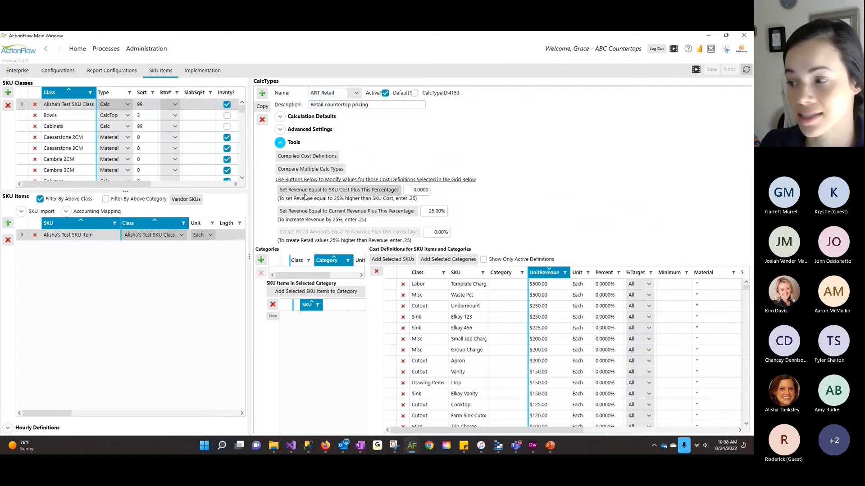
click(281, 143)
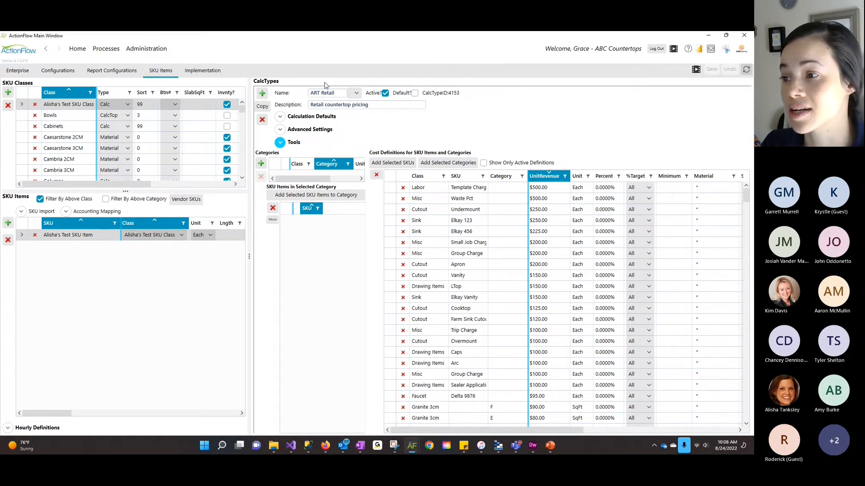
click(280, 143)
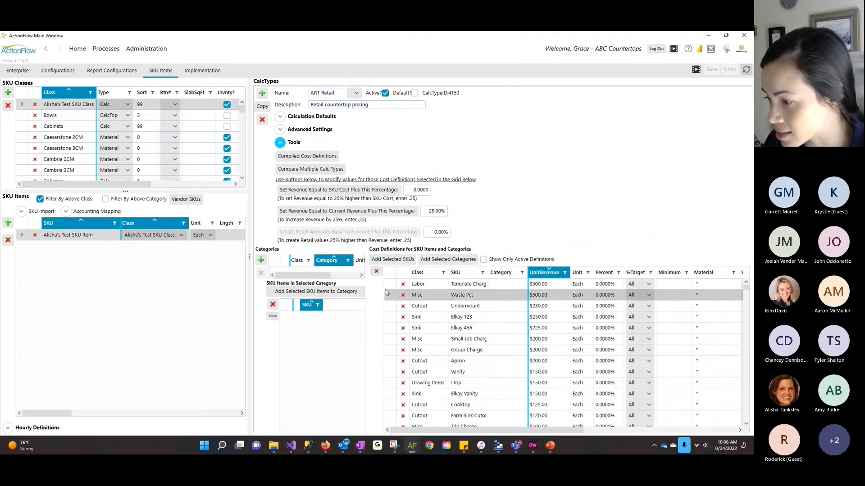
- Select the Template Charge cost definition, widen the SKU column, and increase its current revenue by 10% (0.1)
click(396, 288)
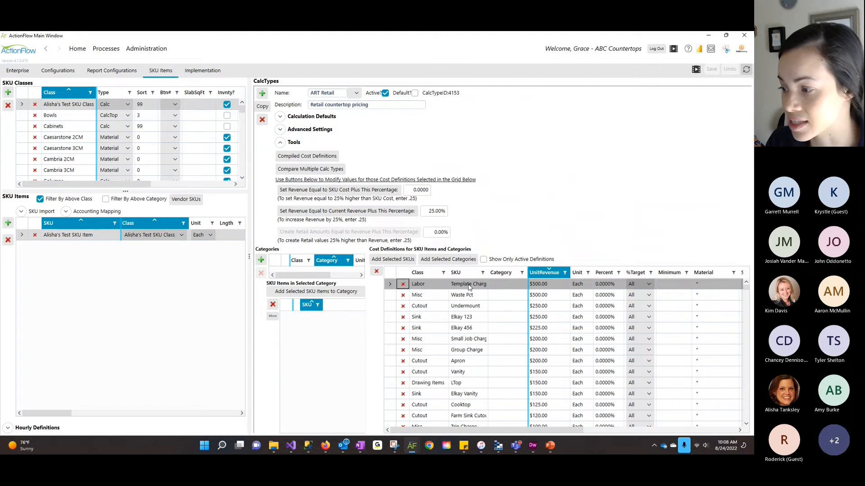
drag(489, 273, 502, 272)
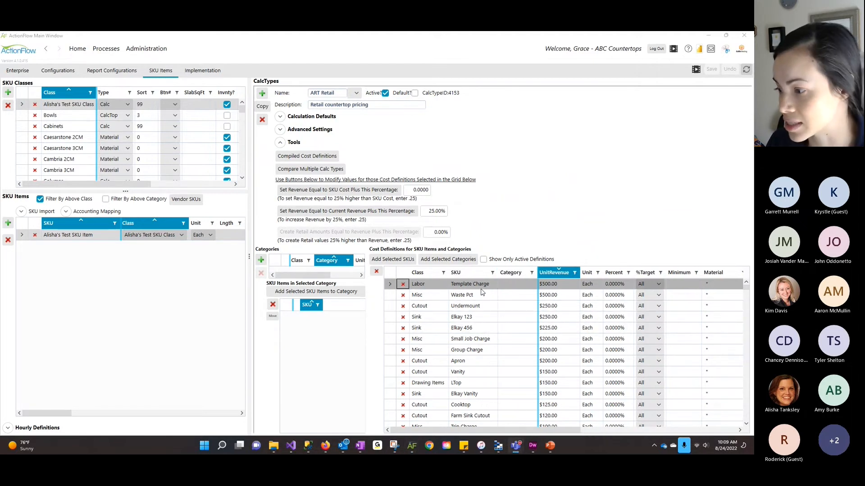
click(431, 213)
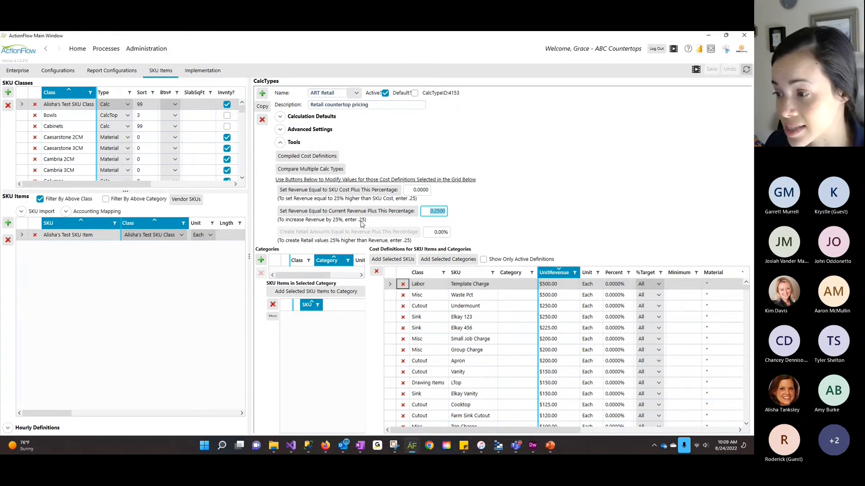
text(.1)
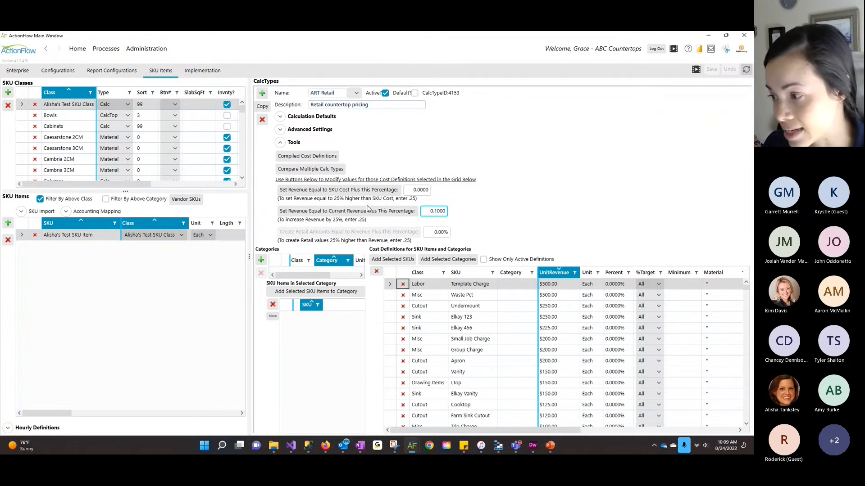
key(Tab)
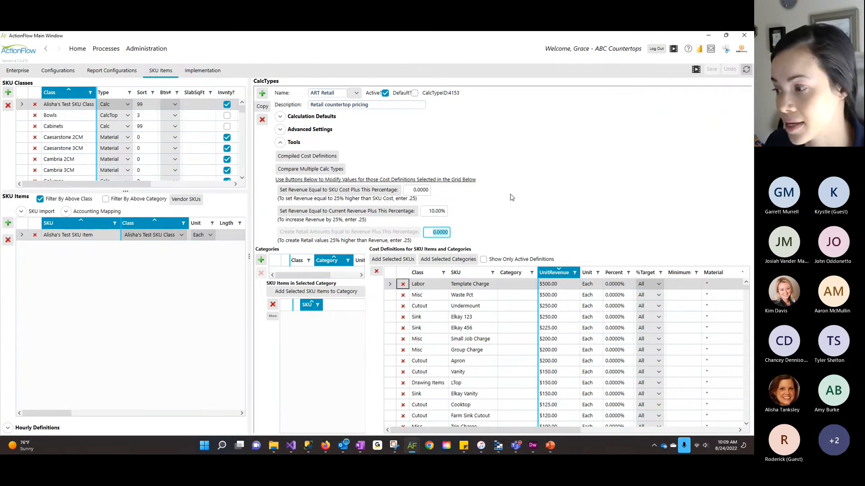
click(425, 213)
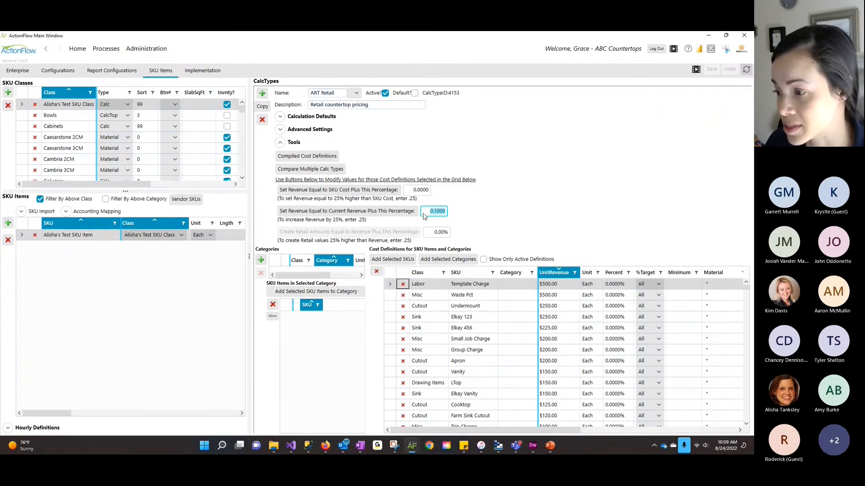
click(391, 214)
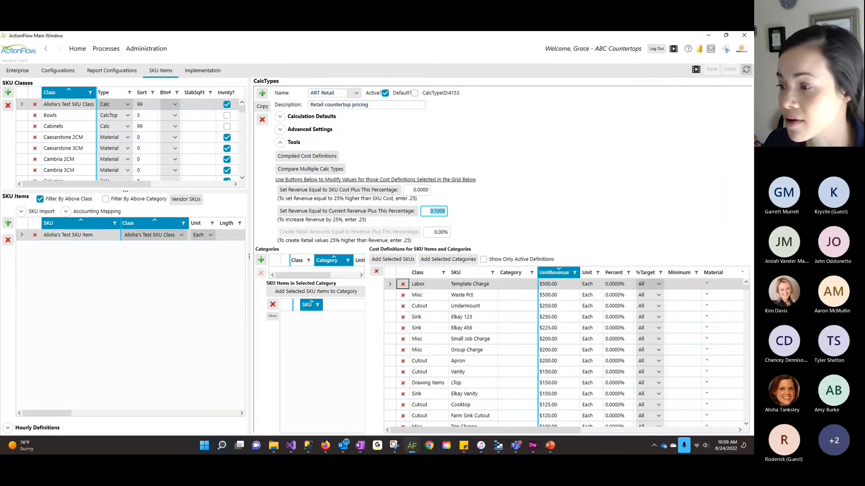
click(378, 213)
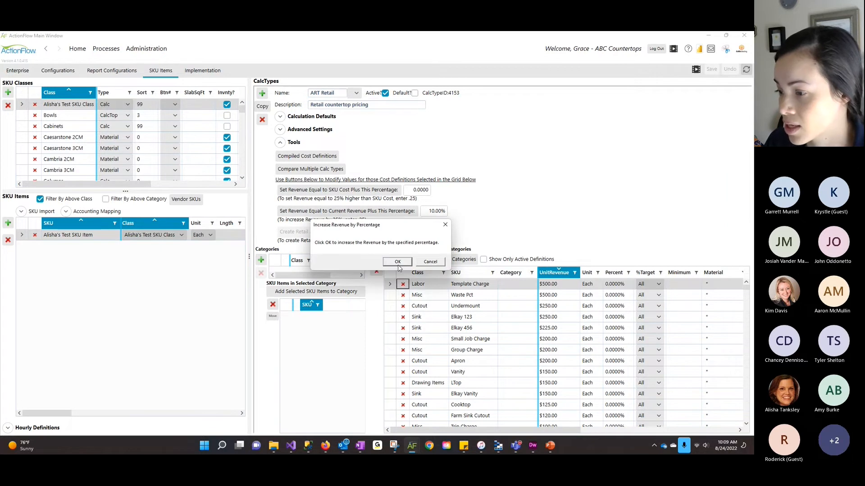
click(398, 262)
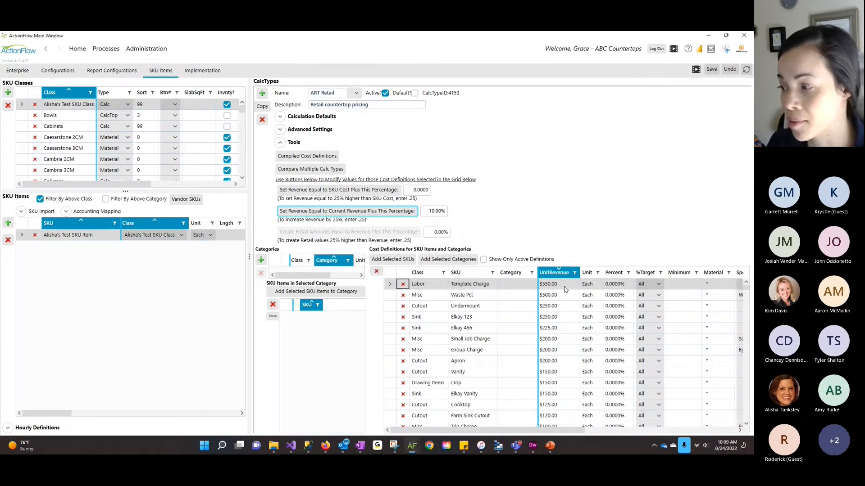
- Undo the Template Charge revenue increase, reapply 10% to its current revenue, and save the cost definitions
click(730, 70)
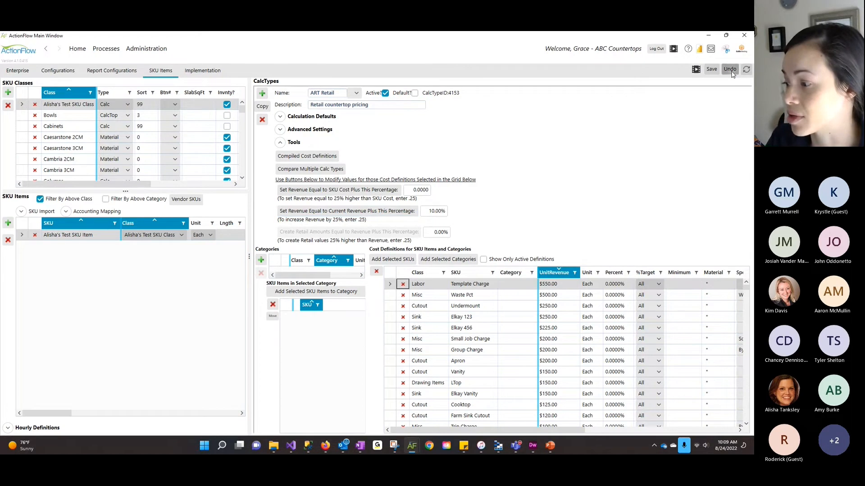
click(383, 213)
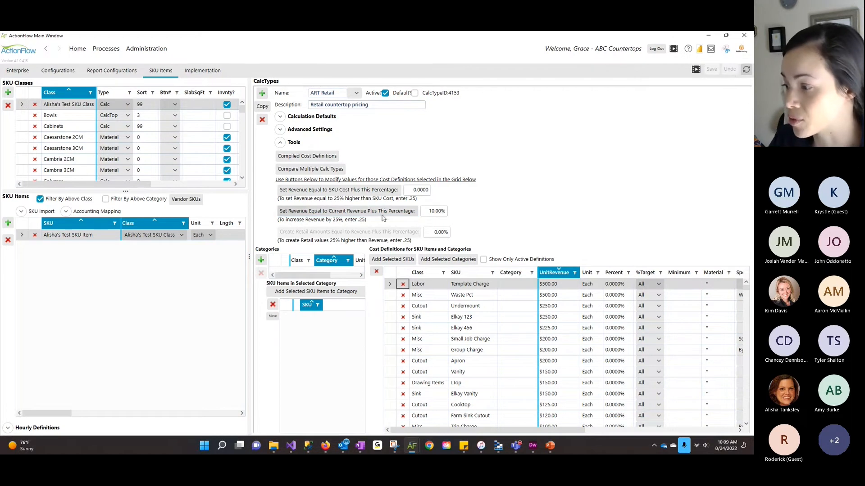
click(395, 261)
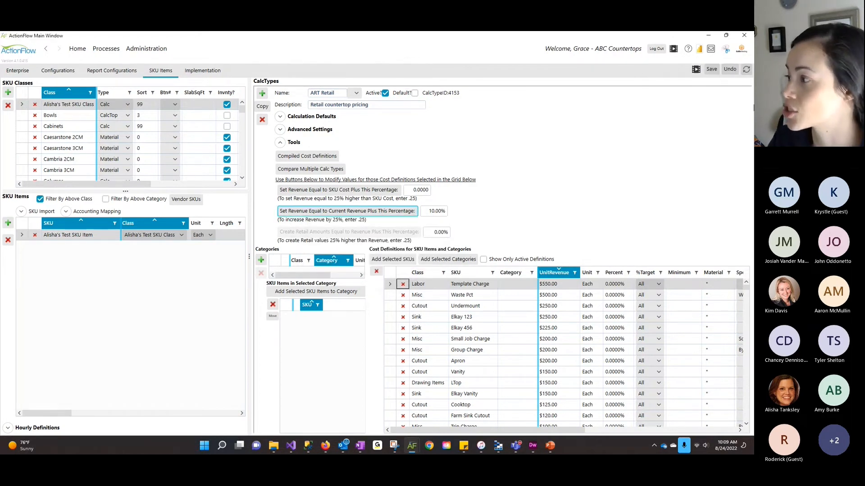
click(711, 71)
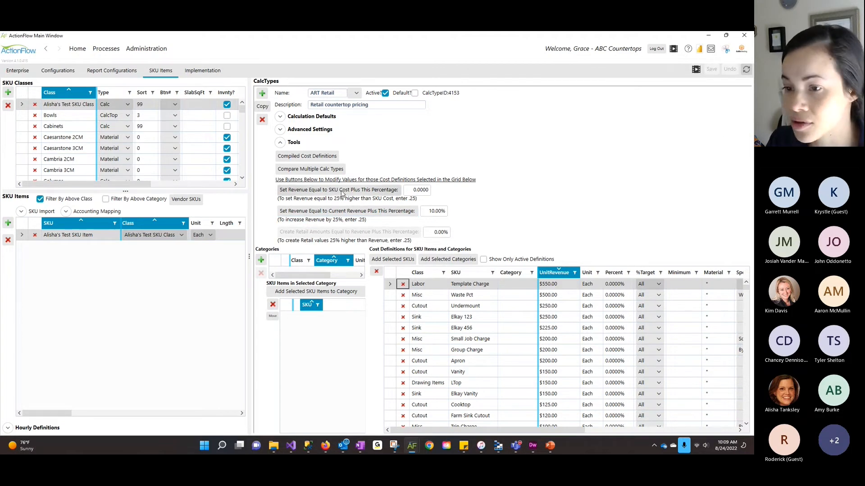
- Select the Elkay 123 cost definition and look up the unit cost of Elkay 123 among the Sink class SKU items
click(430, 319)
scroll(72, 156, down, 5)
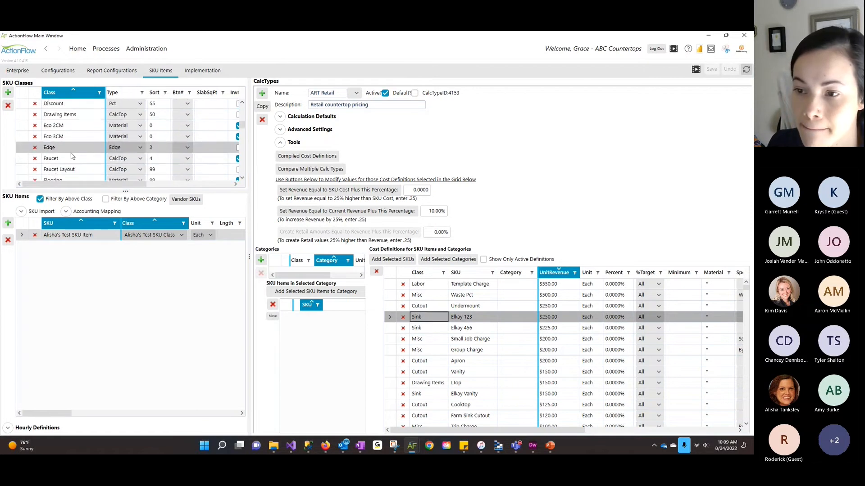
scroll(71, 156, down, 8)
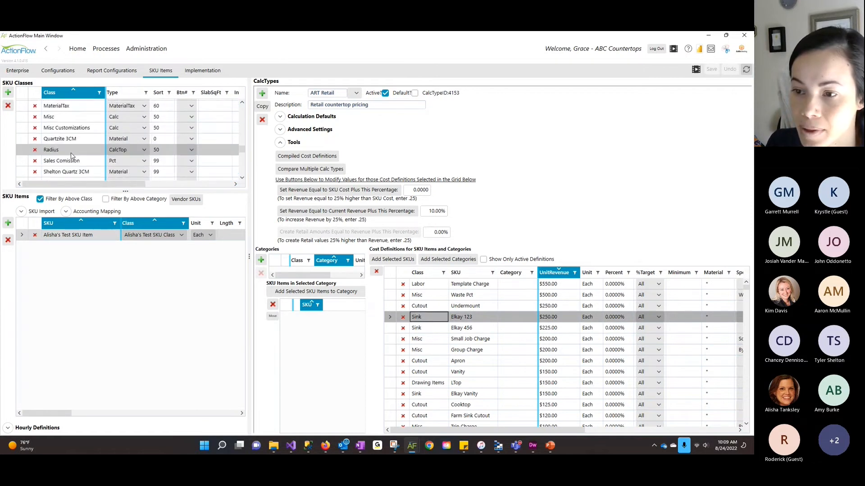
click(66, 166)
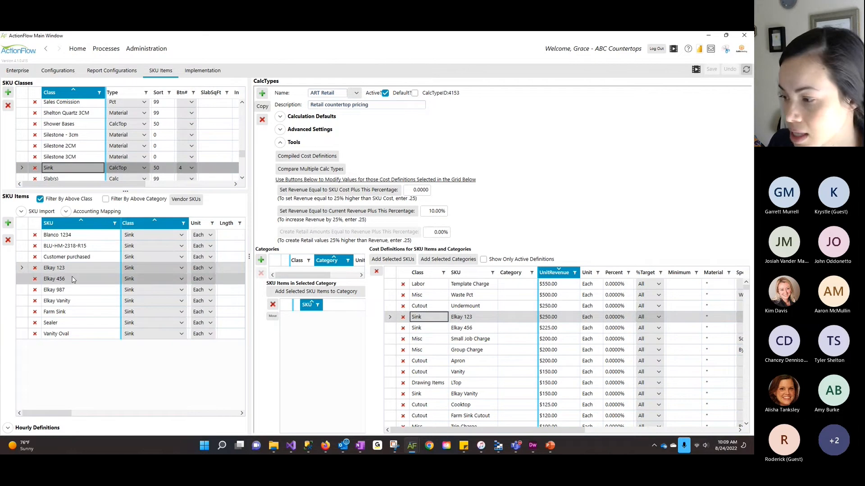
drag(55, 414, 86, 415)
click(206, 271)
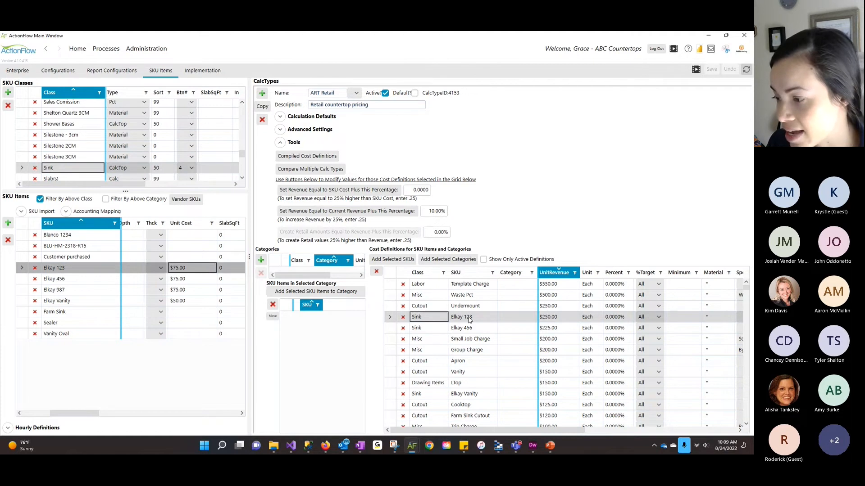
- Set the Elkay 123 cost definition's revenue equal to SKU cost plus 25% (.25)
click(391, 319)
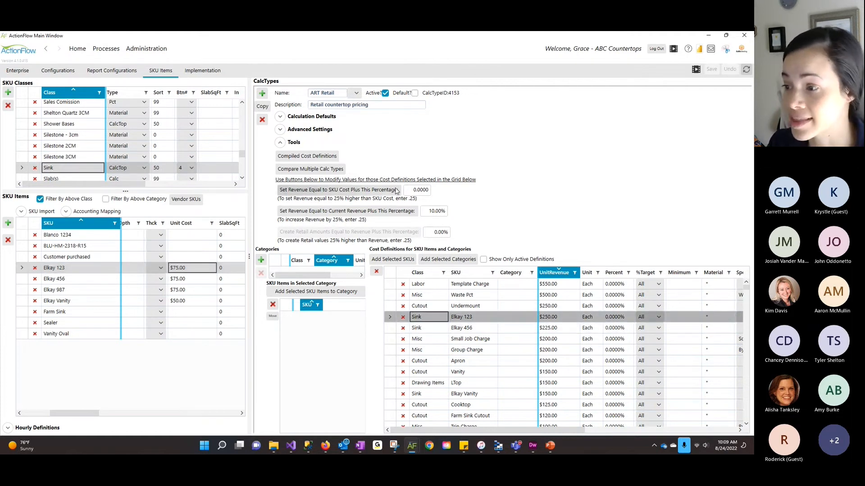
click(419, 190)
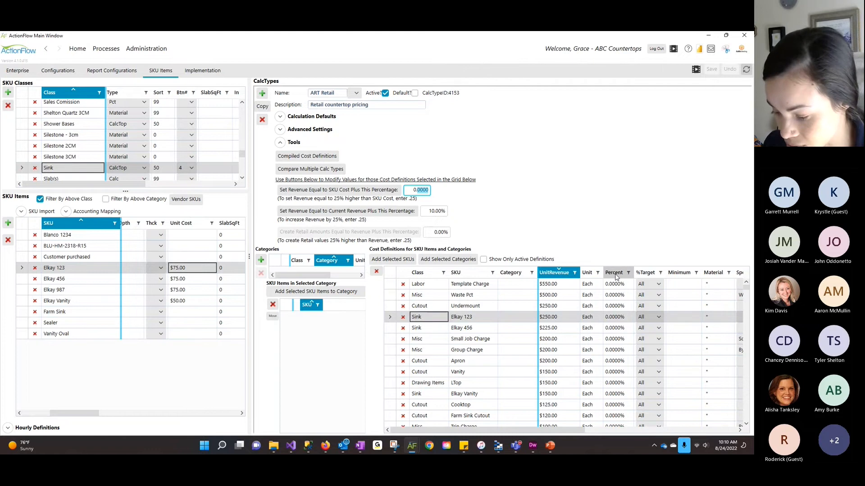
text(.25)
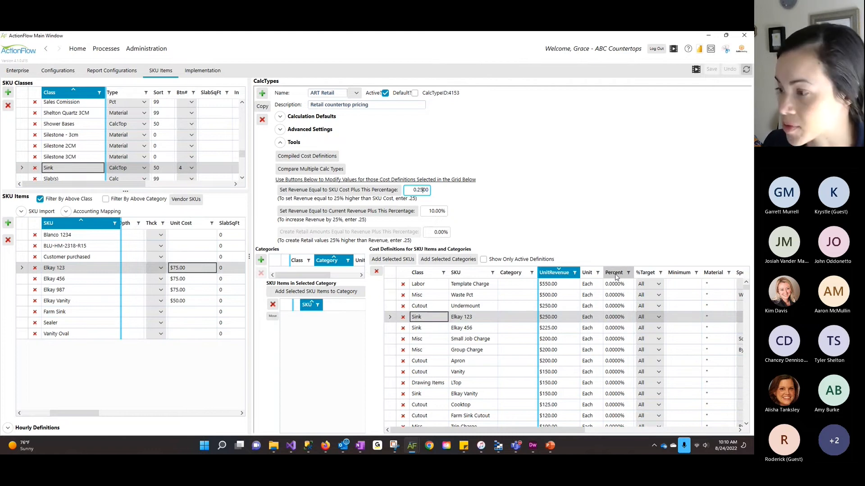
key(Tab)
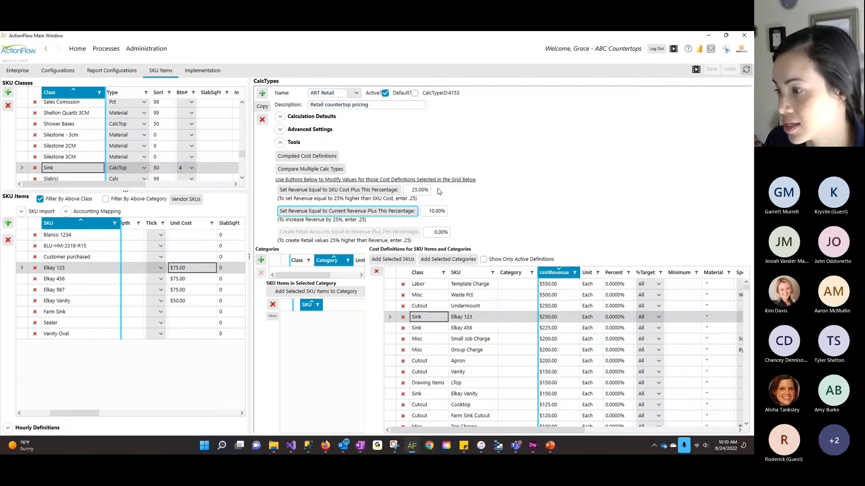
click(381, 193)
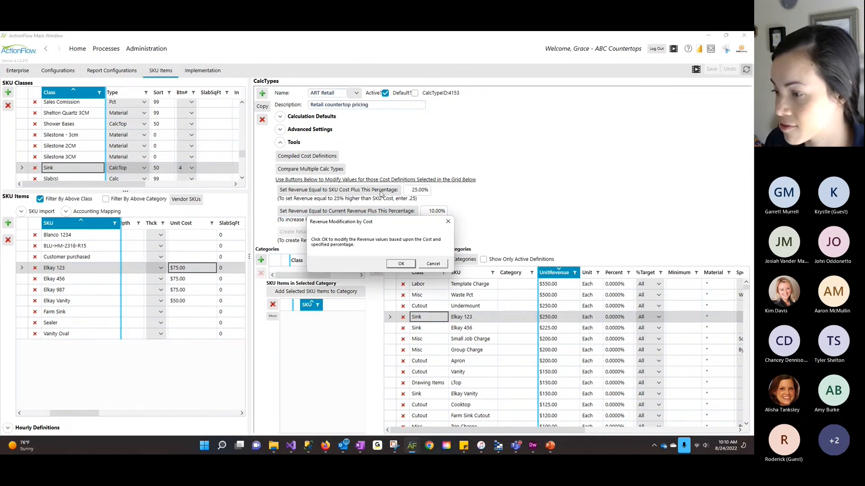
click(401, 266)
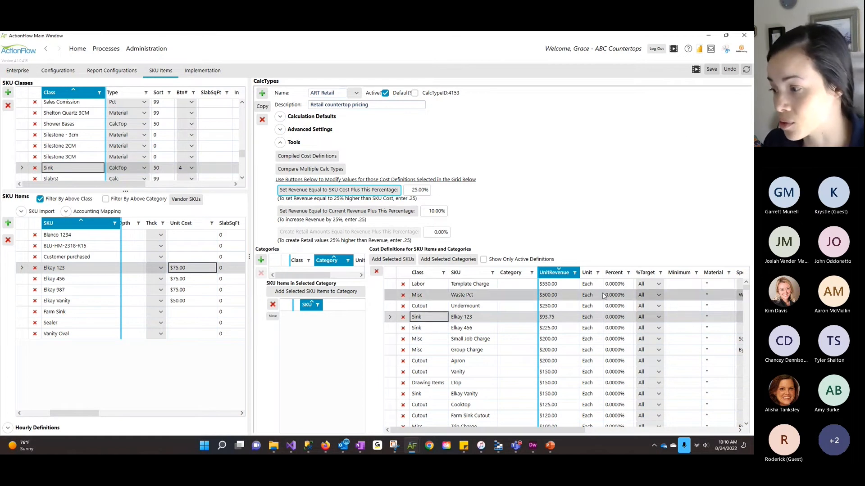
- Select the cost definitions from Template Charge through Elkay Vanity, and reload the SKU Items data without saving
click(387, 286)
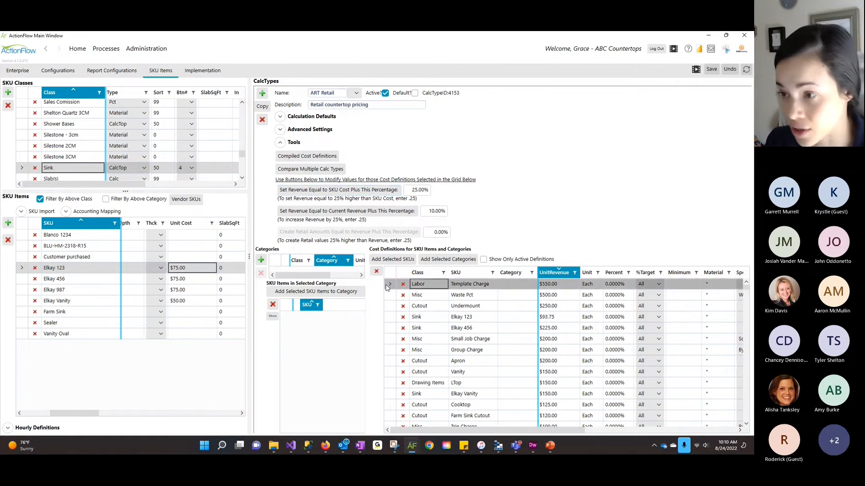
shift+click(388, 395)
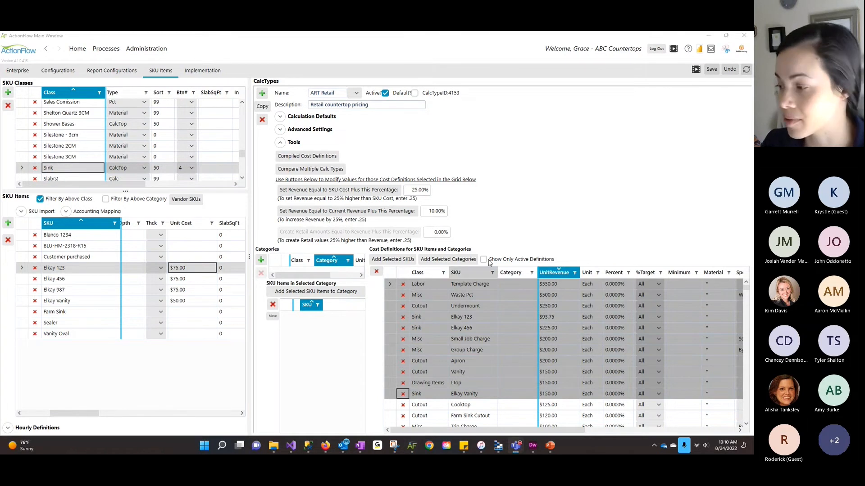
click(745, 69)
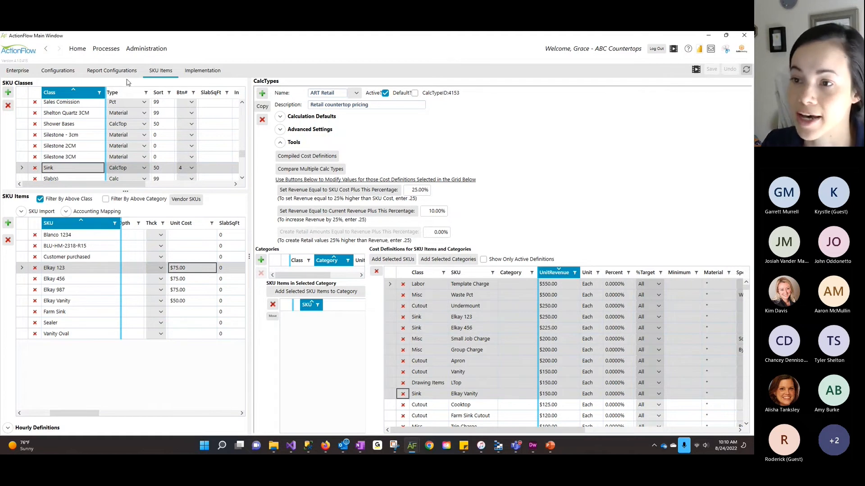
- Return to the Home area and highlight the arc seam, drawing presets, fractions and faucet topics in the Sticky Notes webinar list
click(83, 52)
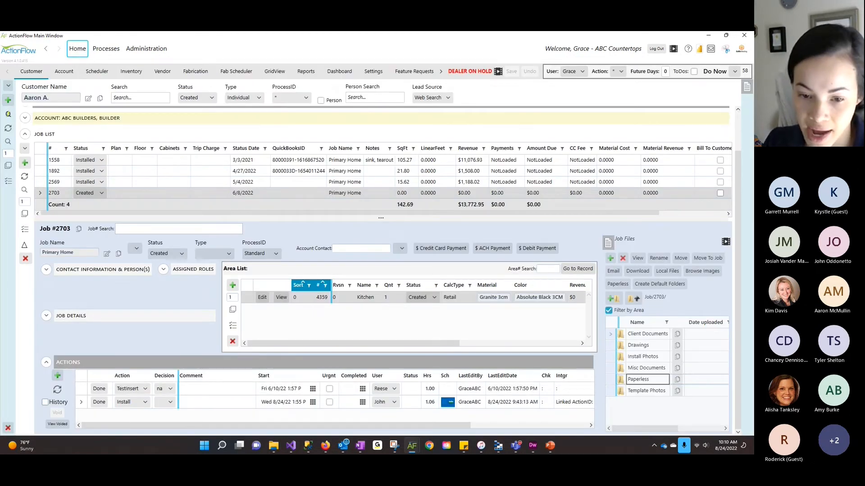
click(464, 446)
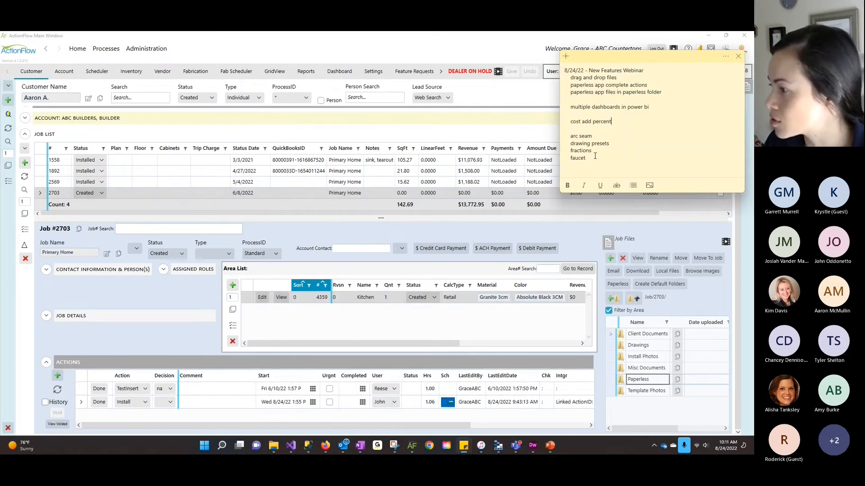
drag(595, 156, 571, 136)
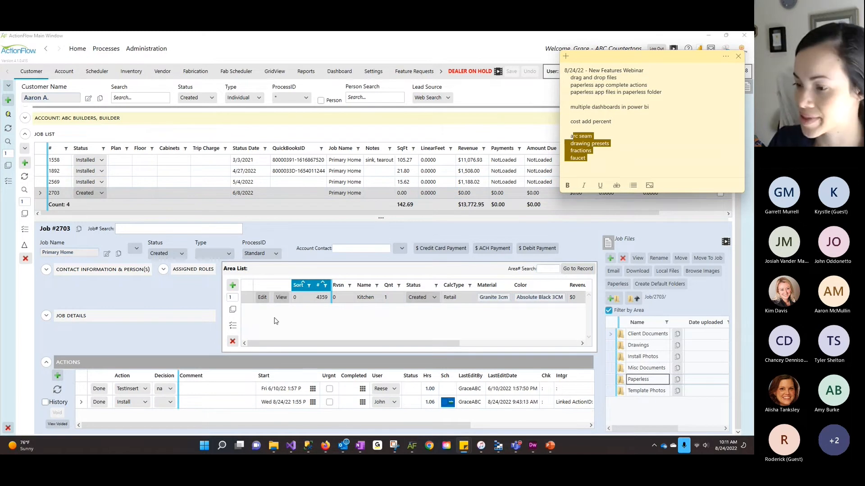
- Open the Kitchen area of job 2703 for editing and add rectangular, L-shaped, U-shaped and angled-corner preset tops
click(263, 301)
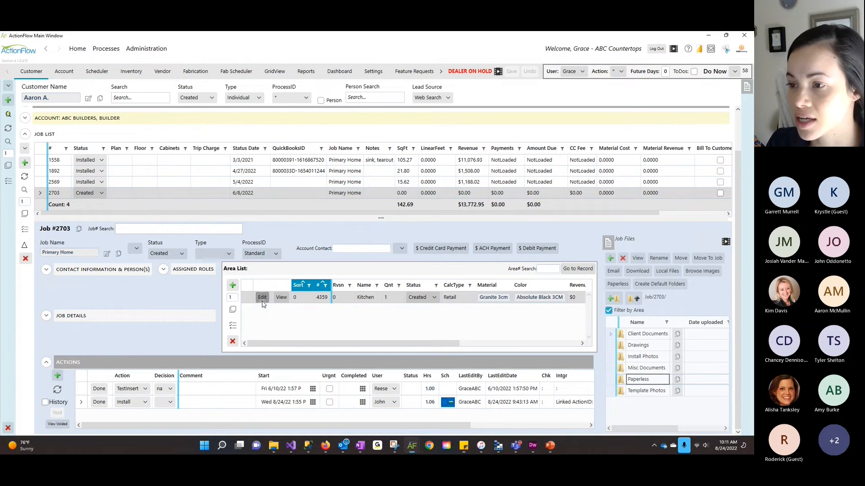
click(262, 302)
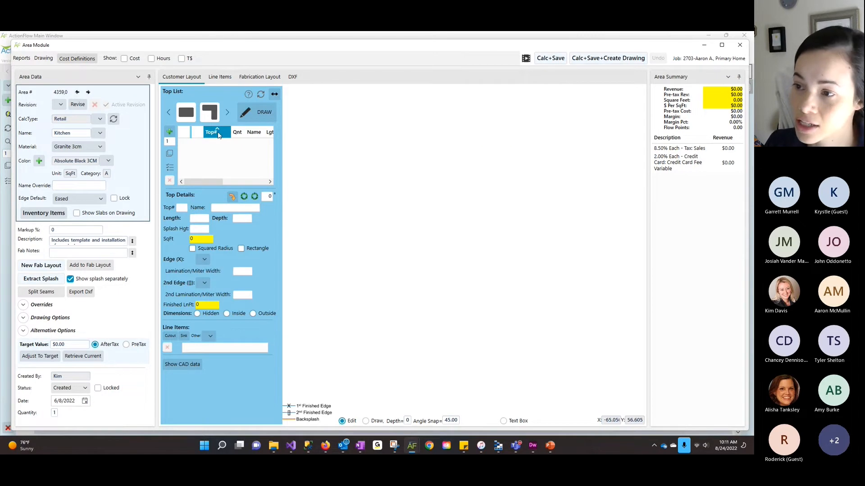
click(190, 117)
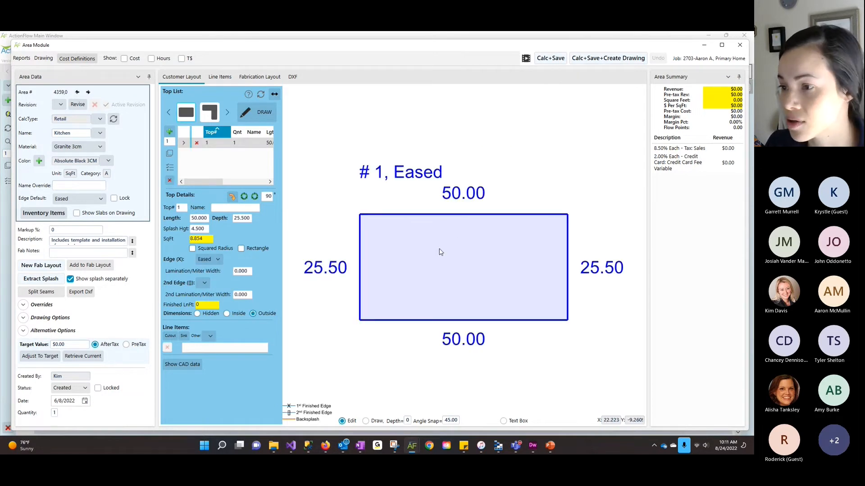
click(211, 118)
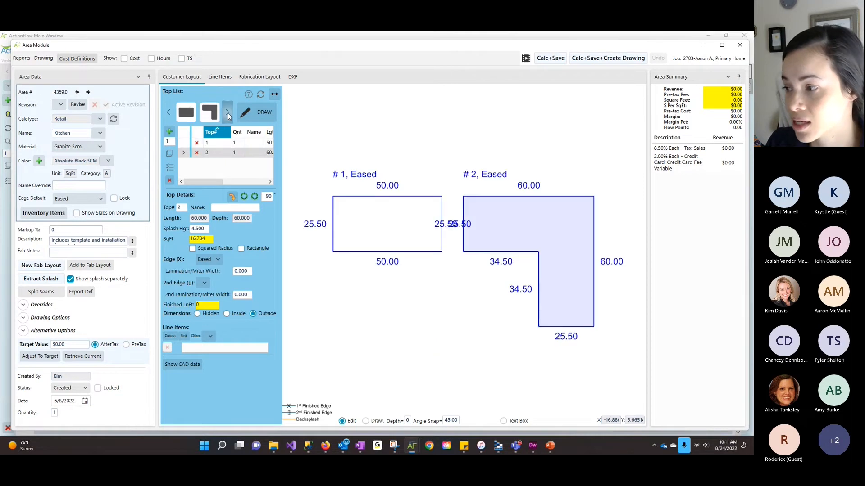
click(228, 112)
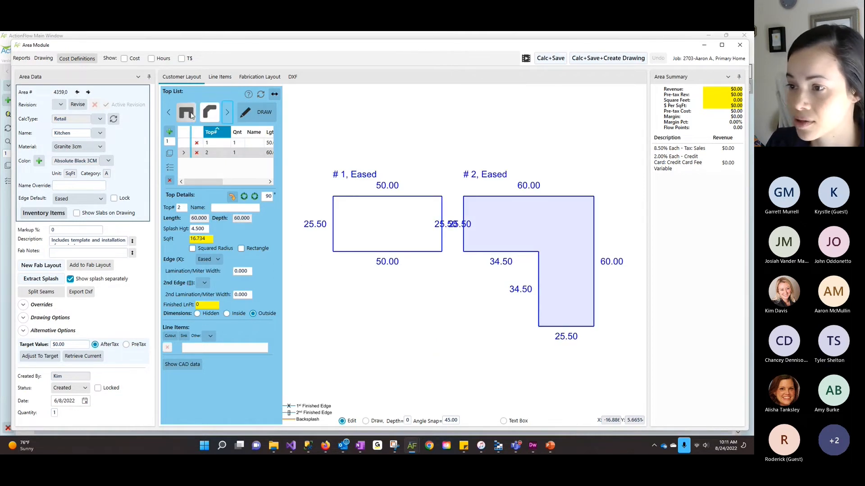
click(191, 116)
click(213, 112)
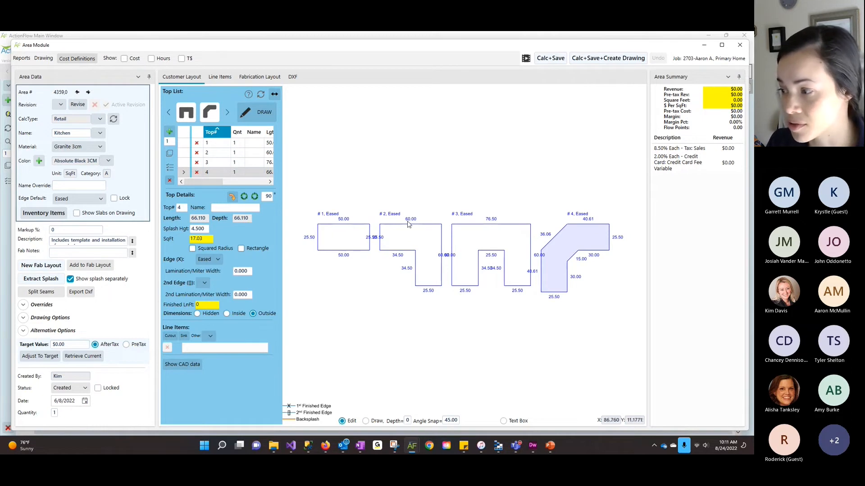
- Delete tops 2 to 4 from the Kitchen area's top list, keeping only the rectangular top
shift+click(184, 153)
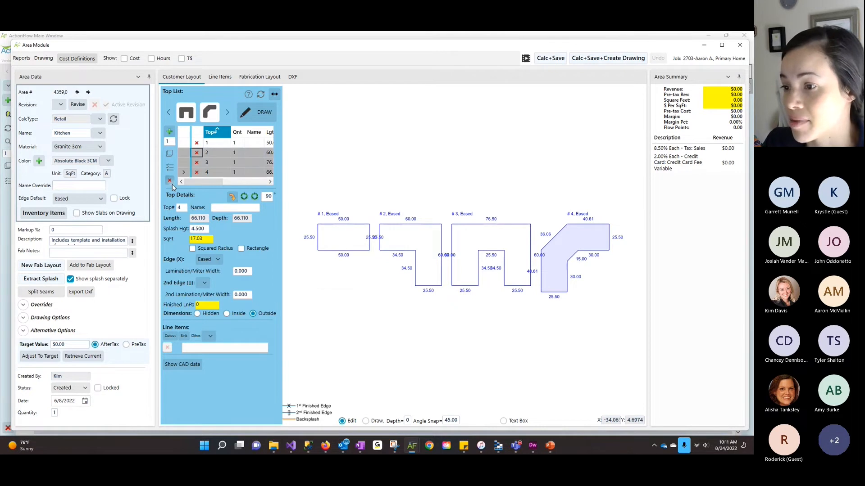
click(170, 181)
click(397, 261)
- Set the rectangular top's length to the fractional value 70 5/16 directly on the drawing
click(490, 209)
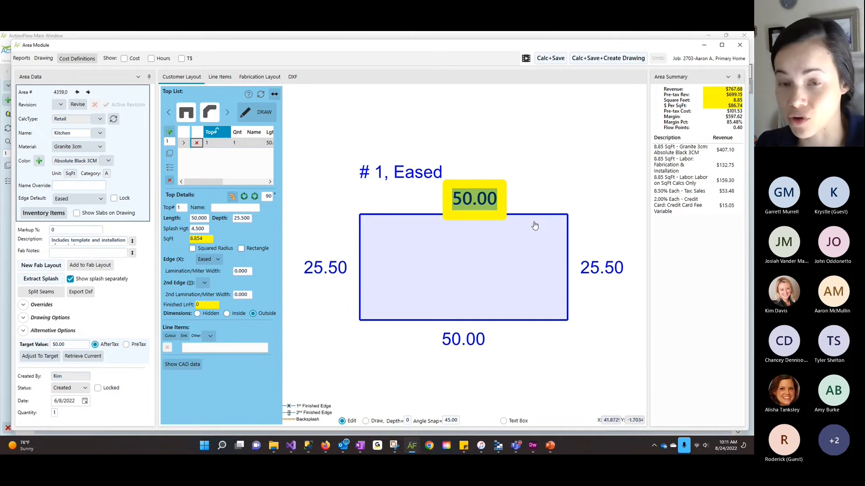
text(70)
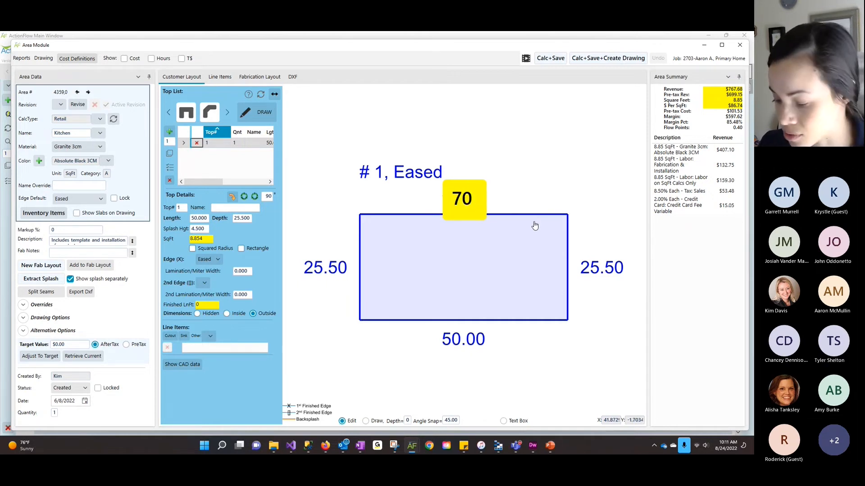
text( 3/7)
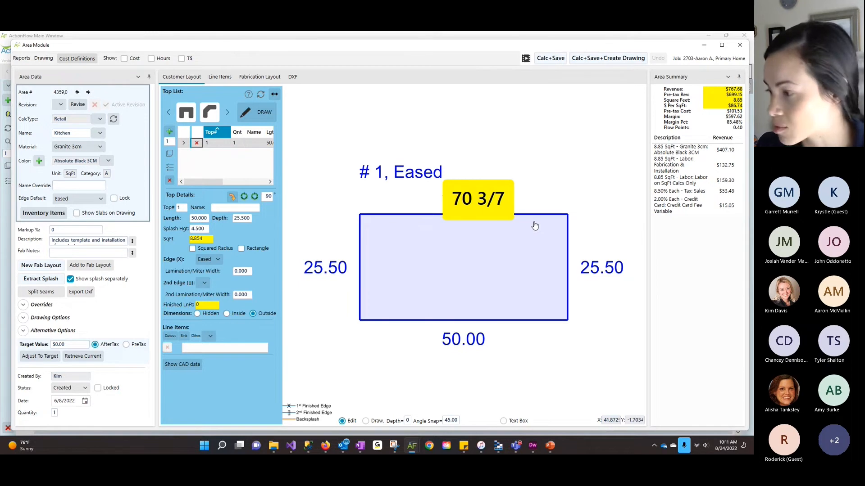
key(BackSpace)
key(BackSpace)
key(BackSpace)
text(5/16)
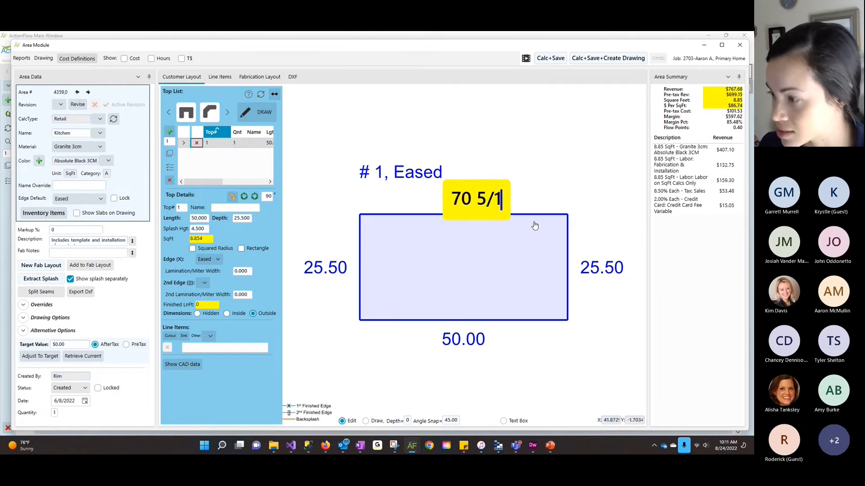
key(Return)
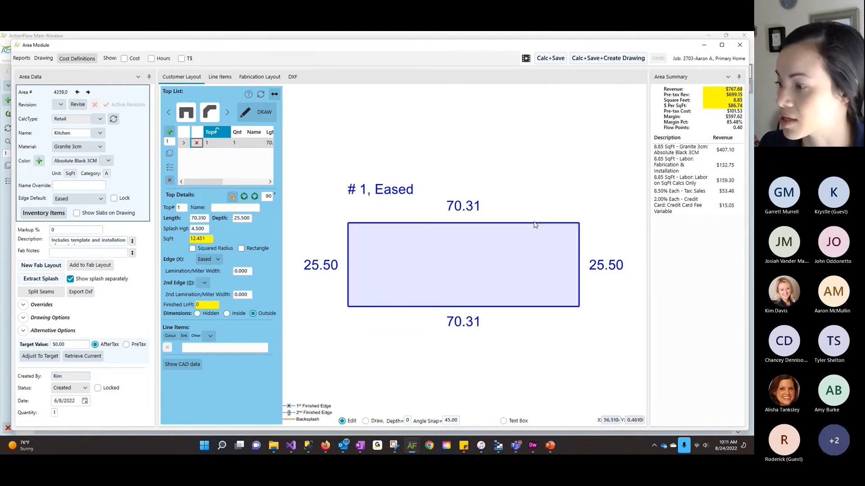
- Set the rectangular top's length to 70 3/4 on its upper edge dimension
double_click(463, 205)
text(70 3/4)
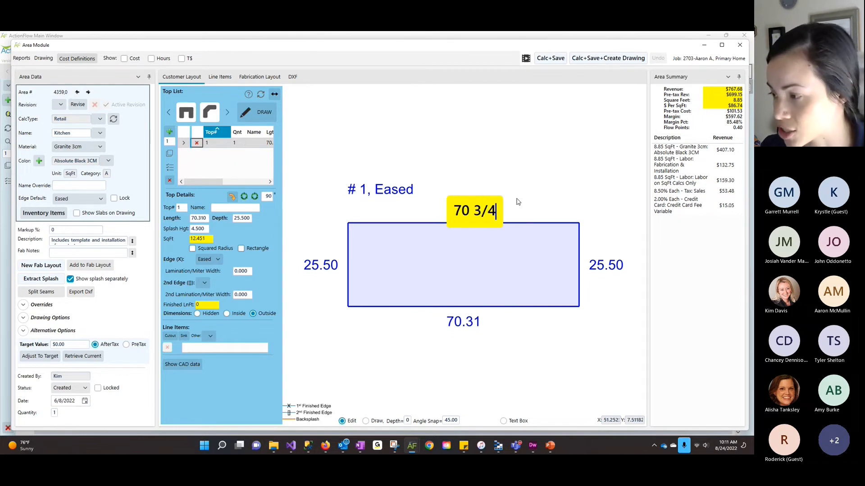
key(Return)
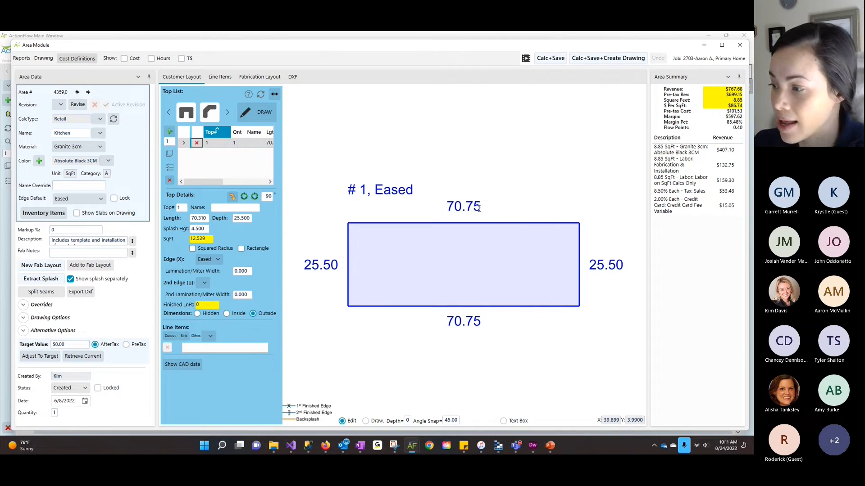
- Add a 2-inch outward arc to the upper edge of the rectangular top
right_click(469, 258)
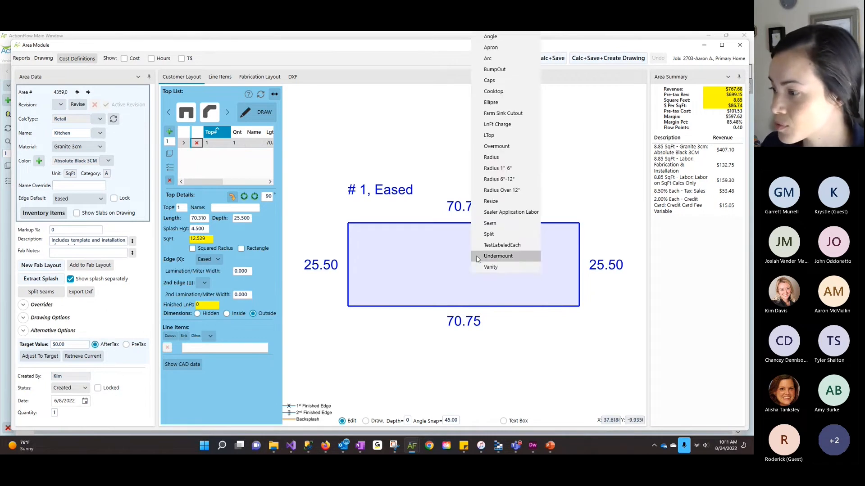
click(487, 58)
click(498, 222)
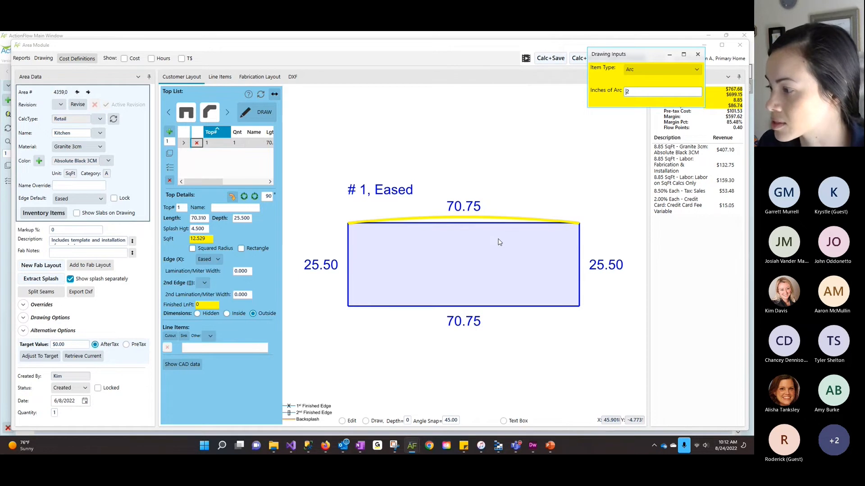
click(499, 242)
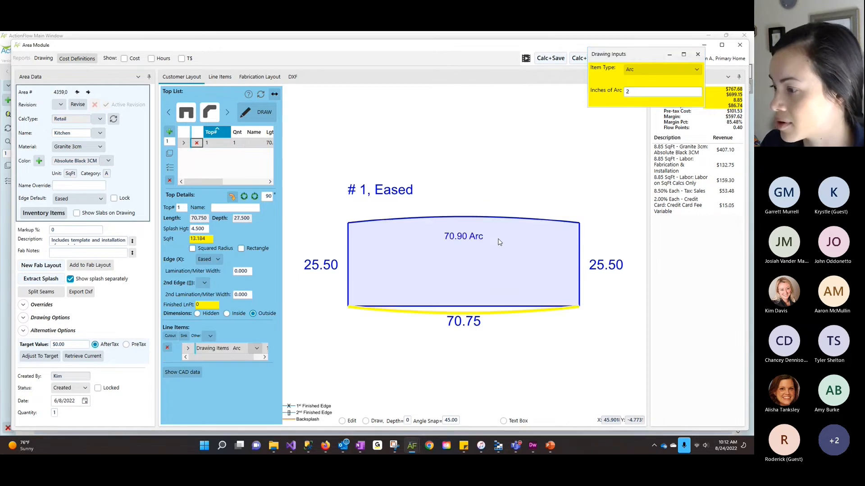
click(698, 56)
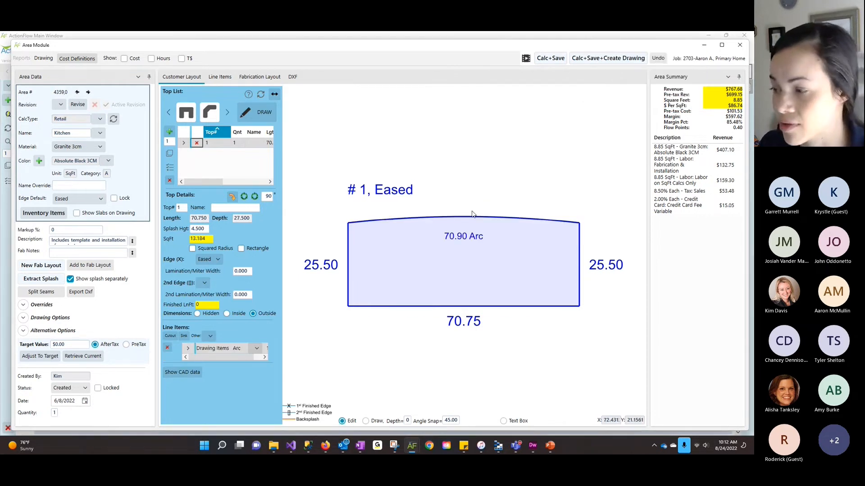
- Add a seam across the arced top and slide it to about 15 inches from the top's left end
right_click(467, 266)
click(484, 223)
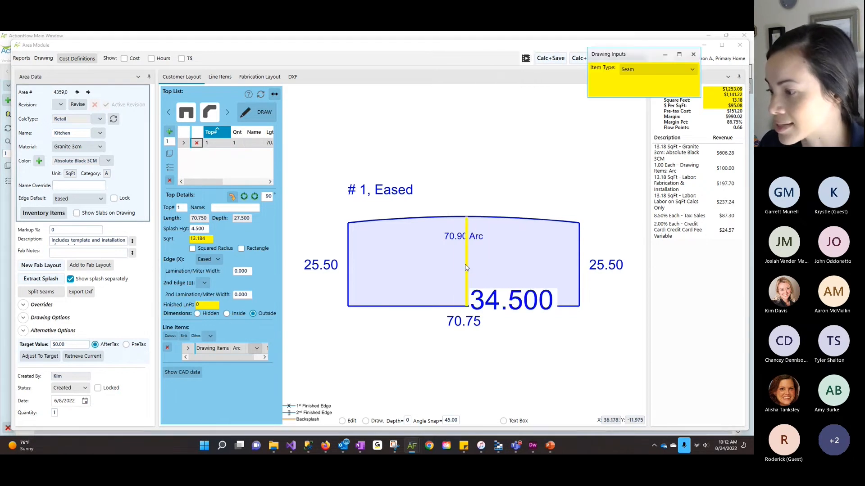
click(453, 289)
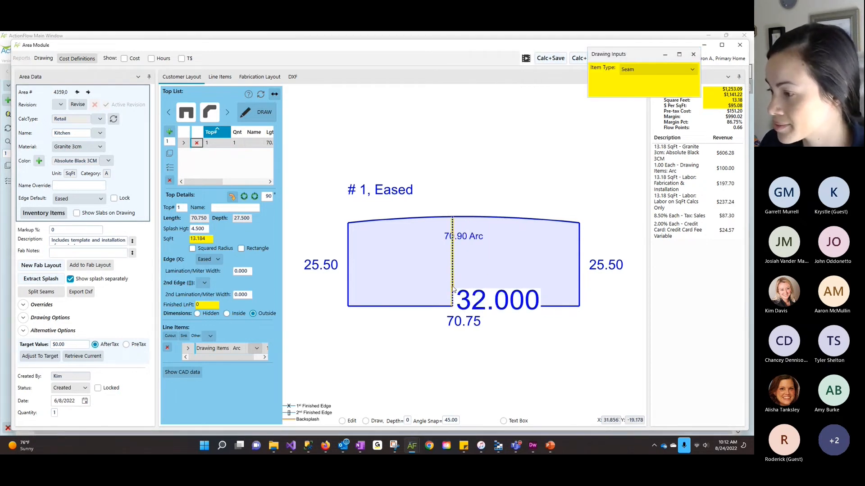
click(686, 56)
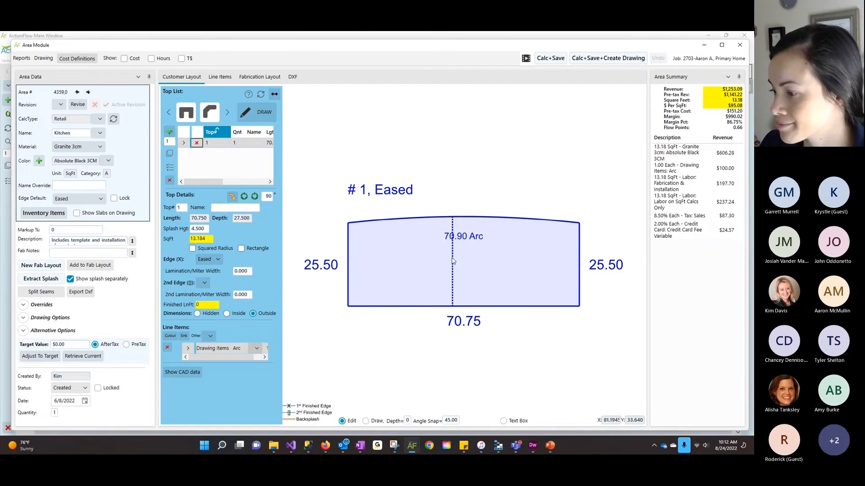
drag(453, 256, 395, 264)
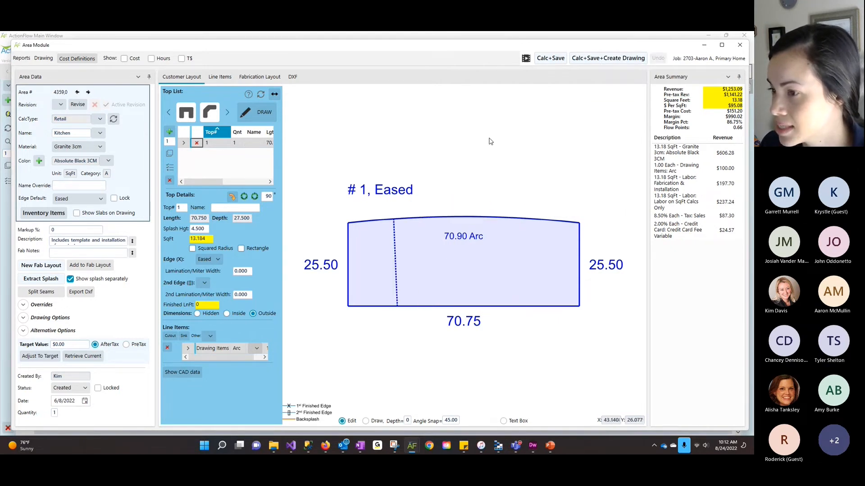
- Switch to Sticky Notes to check the new features list for the next topic, and return to the drawing
mouse_move(464, 445)
click(501, 390)
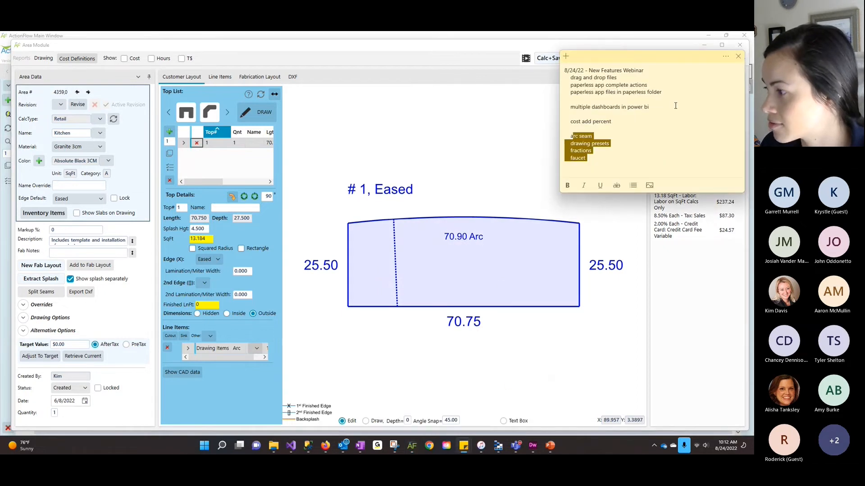
click(617, 144)
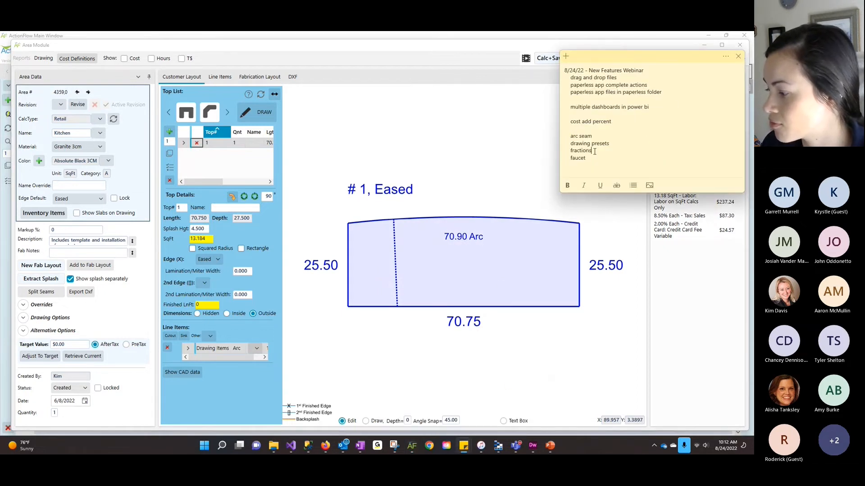
click(513, 207)
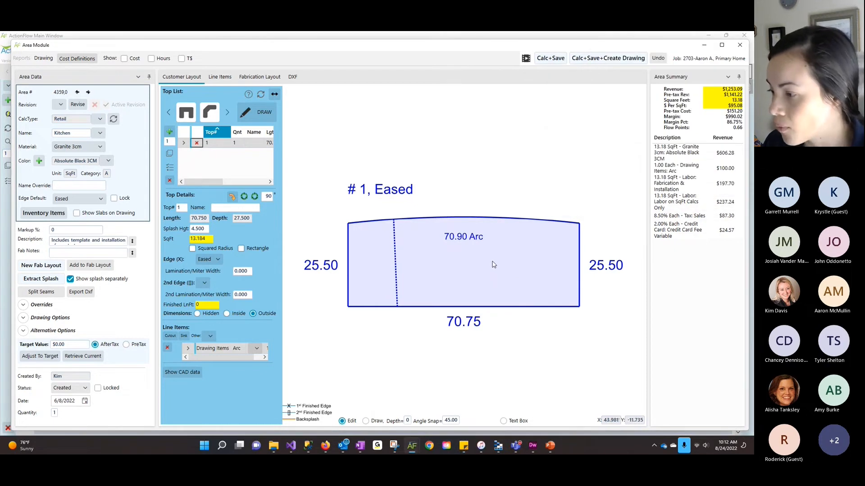
- Place an undermount cutout with the Elkay 123 sink and 1 Hole Center faucet layout, centerline about 20.25 inches from the top's right end
right_click(493, 265)
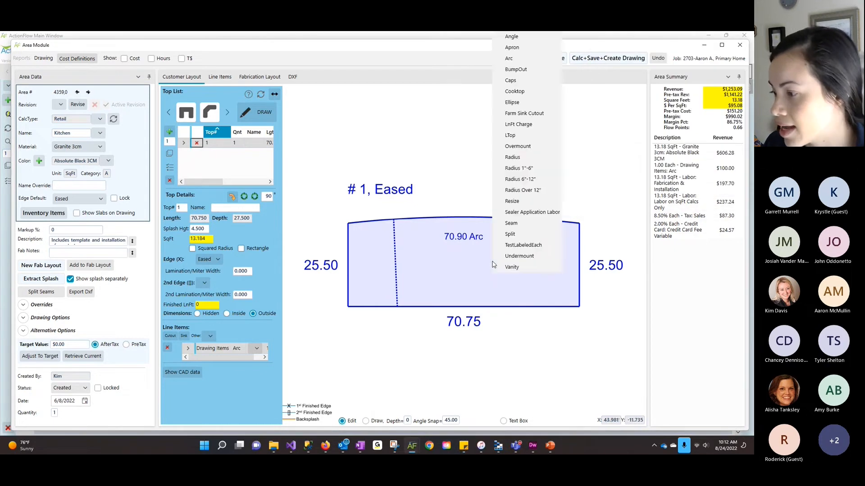
click(519, 256)
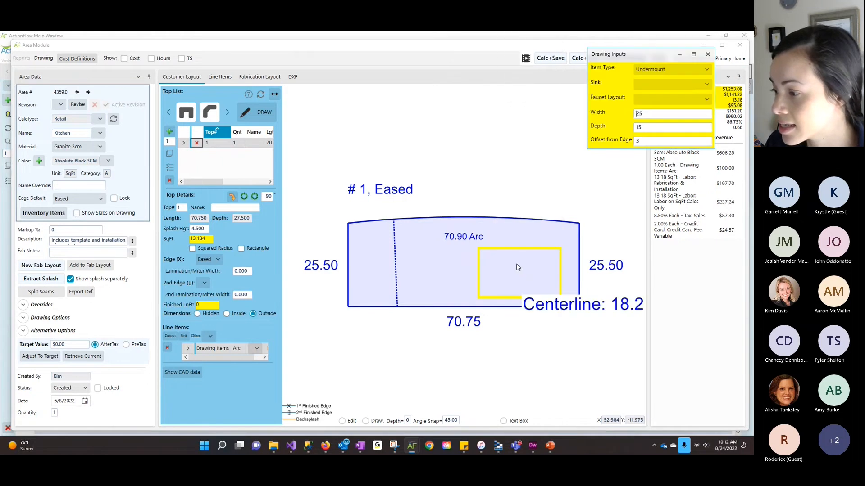
click(650, 84)
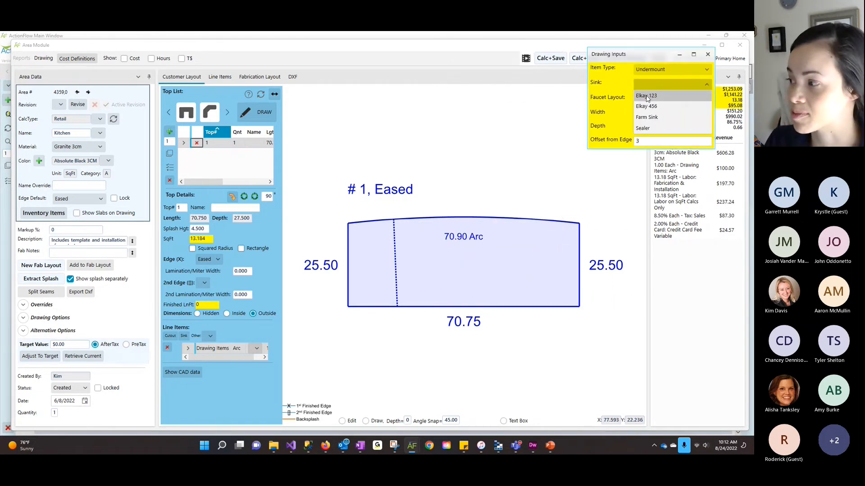
click(647, 96)
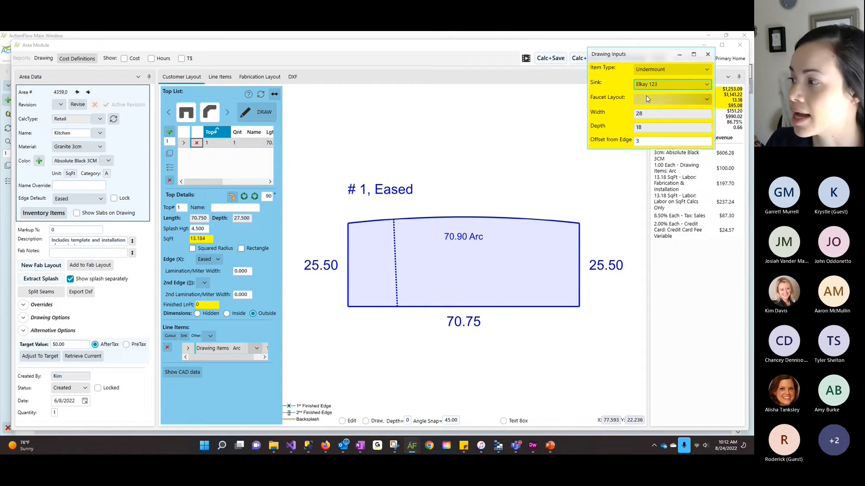
click(651, 100)
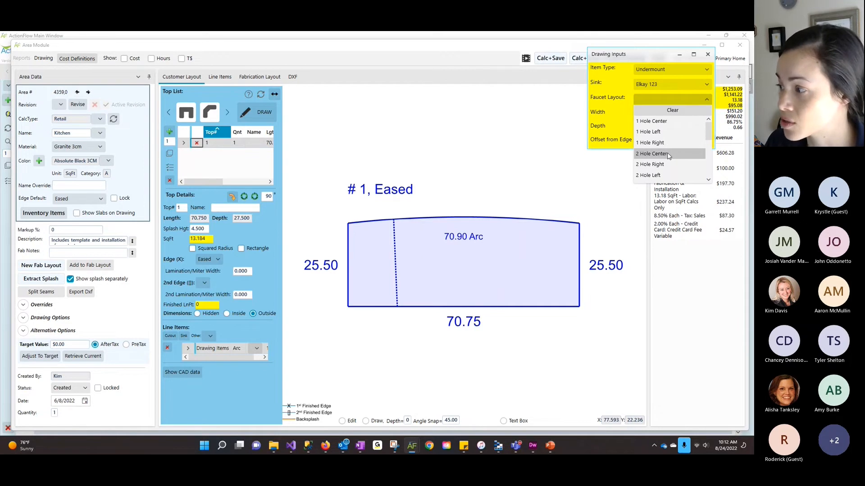
click(651, 121)
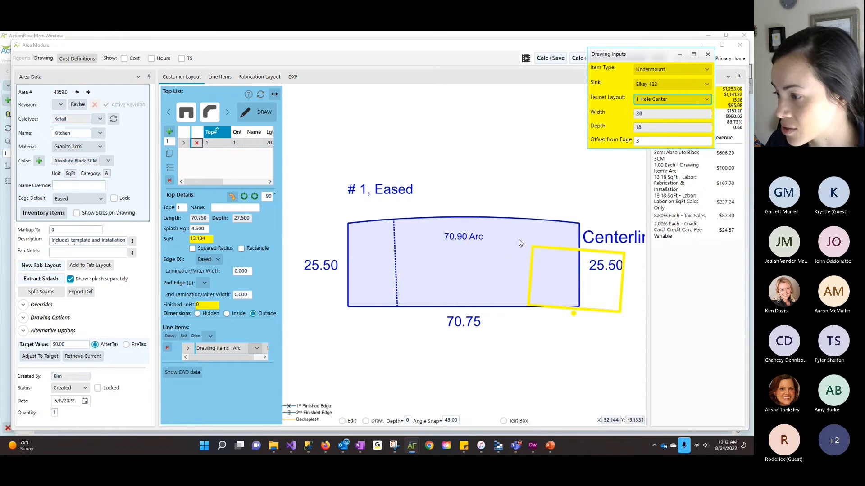
click(515, 274)
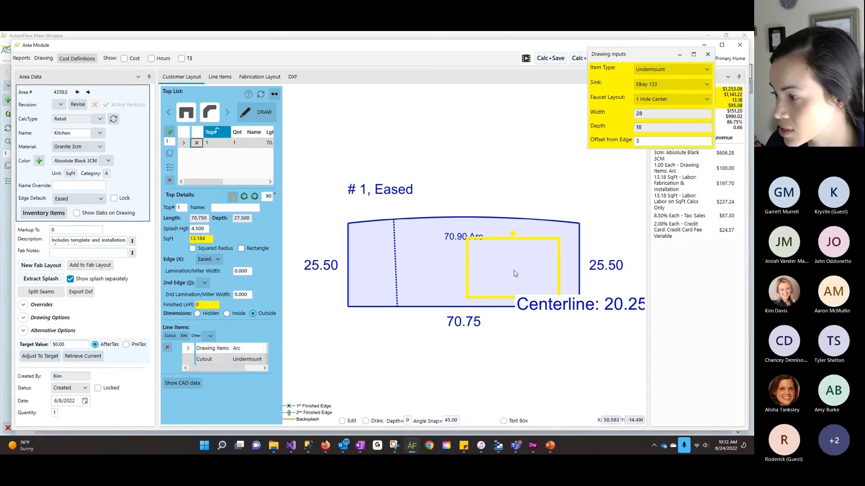
click(709, 56)
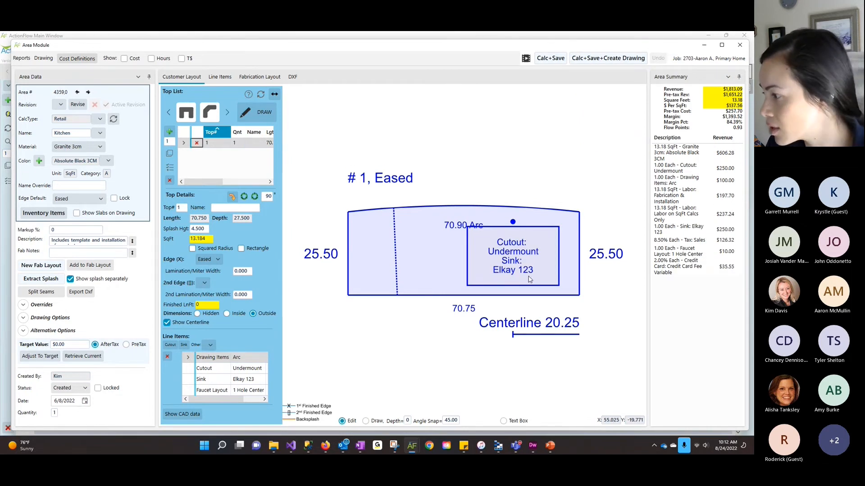
- Review the faucet layout, sink and undermount cutout charges in the area summary
click(680, 255)
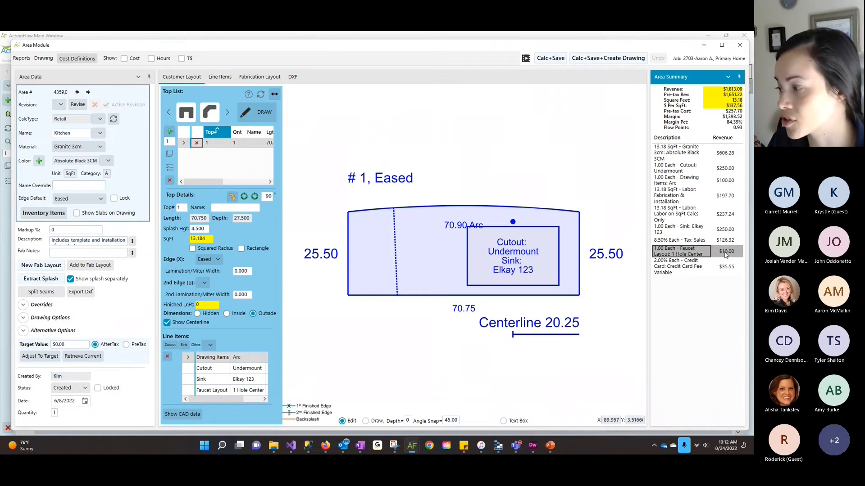
click(692, 232)
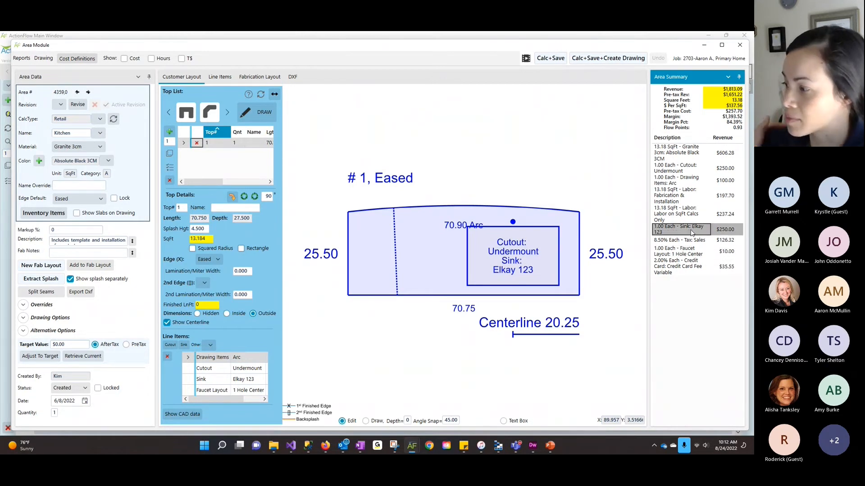
click(694, 170)
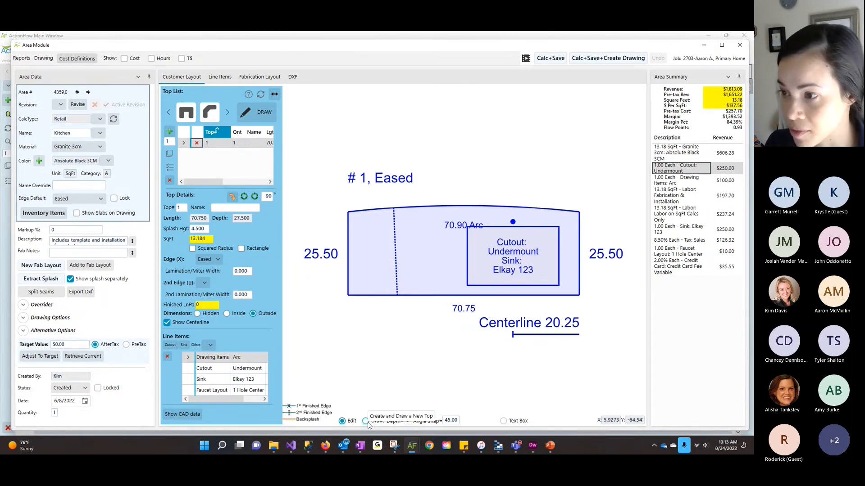
- Draw a free-form L-shaped top 25.5 inches deep, about 58 by 76.75 inches, and delete it from the top list
click(267, 113)
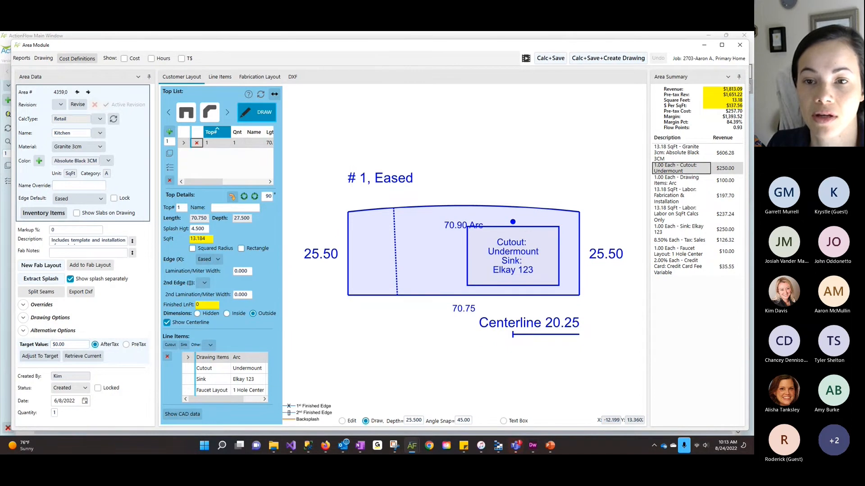
click(352, 153)
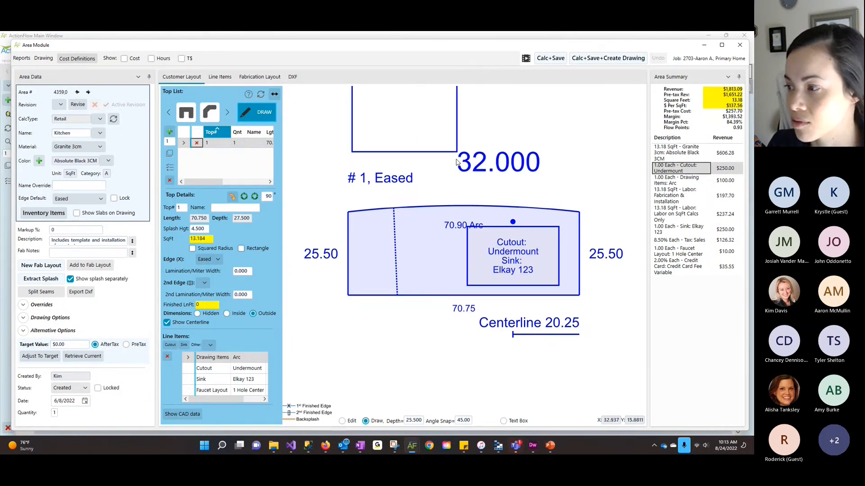
click(458, 153)
click(473, 321)
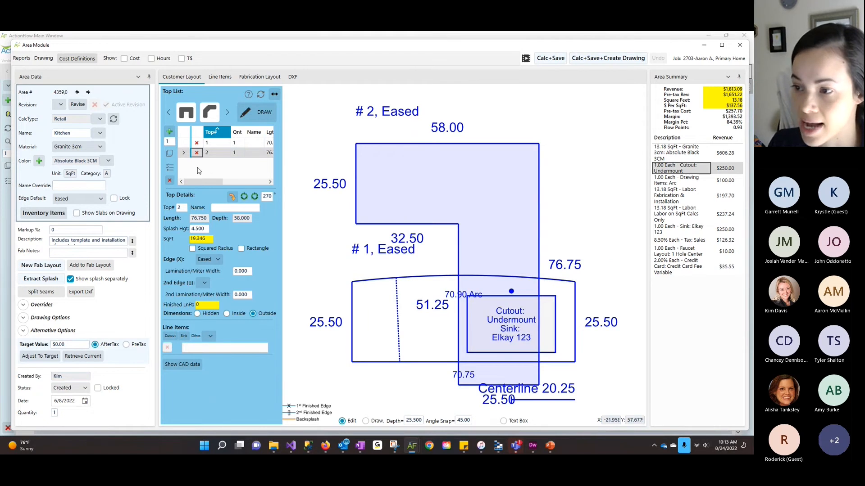
click(197, 153)
click(393, 262)
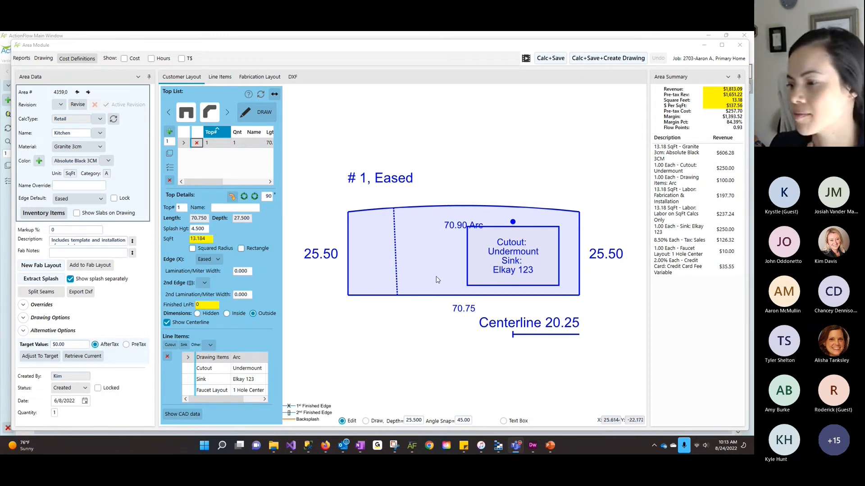
- Generate a new fabrication layout from the arced top and pull its two seam-split pieces apart
click(379, 320)
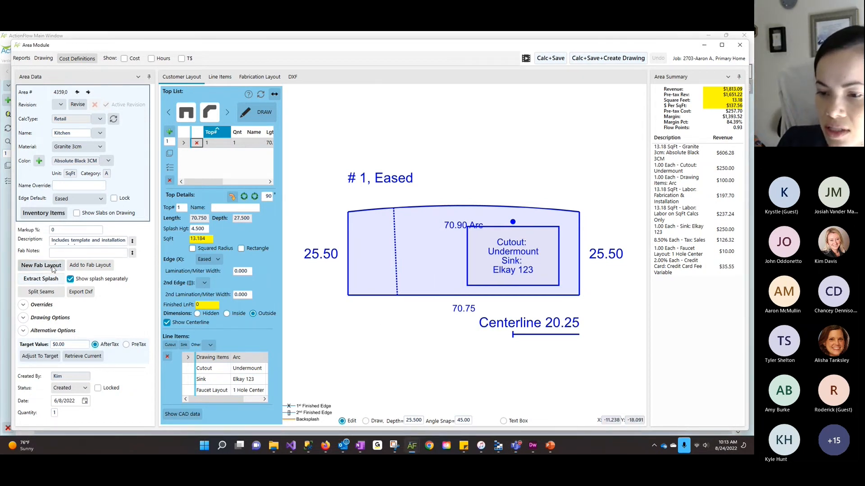
click(53, 268)
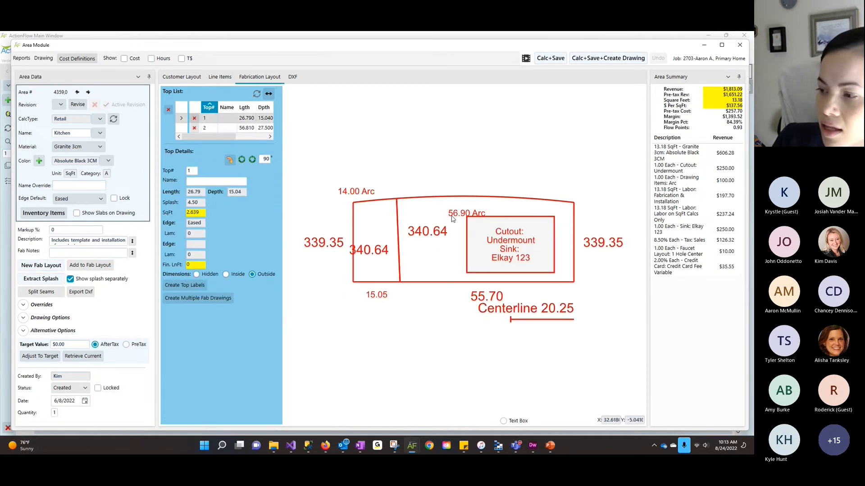
drag(430, 236, 474, 189)
drag(370, 271, 361, 271)
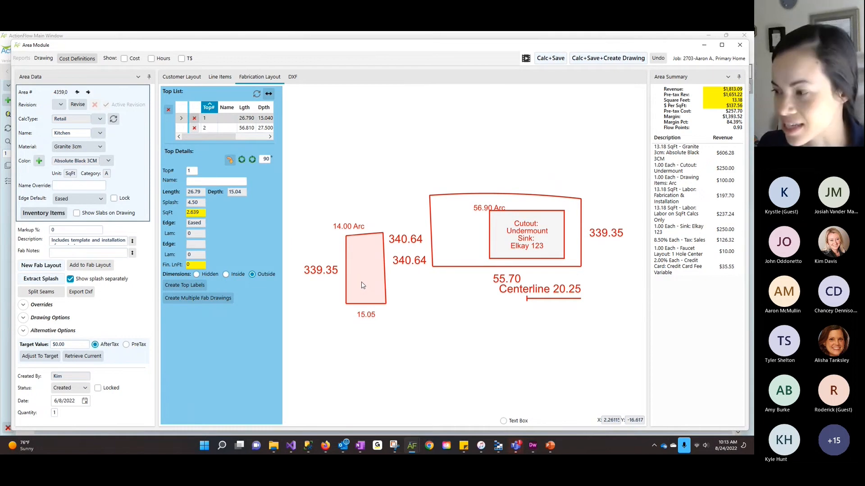
drag(459, 232, 450, 276)
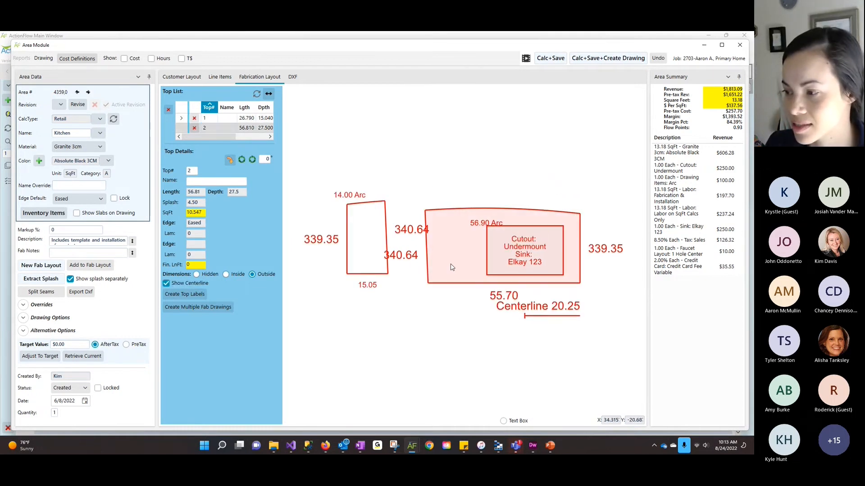
click(380, 250)
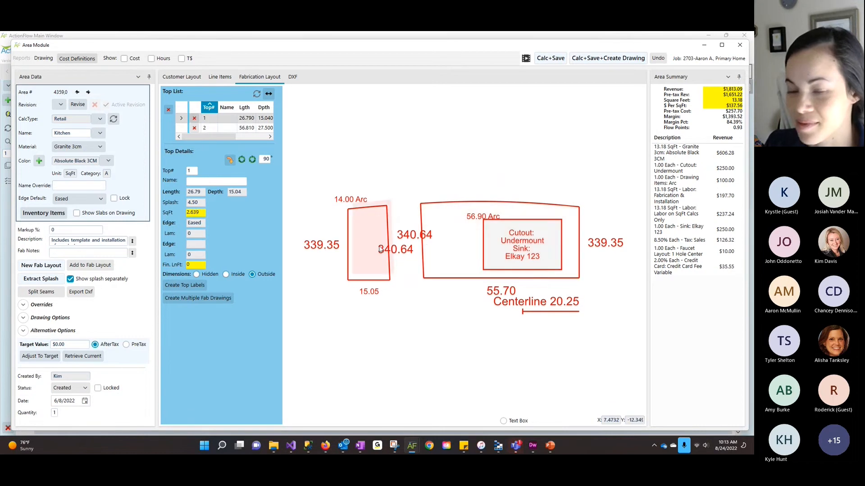
click(463, 236)
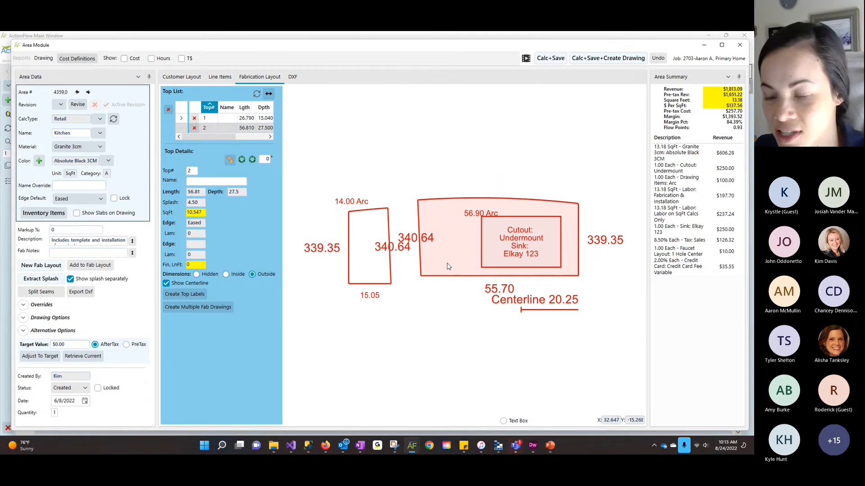
- Move the customer layout's seam to about 32 inches from the top's left end and replace the fabrication layout with a new one
click(188, 81)
drag(395, 247, 452, 247)
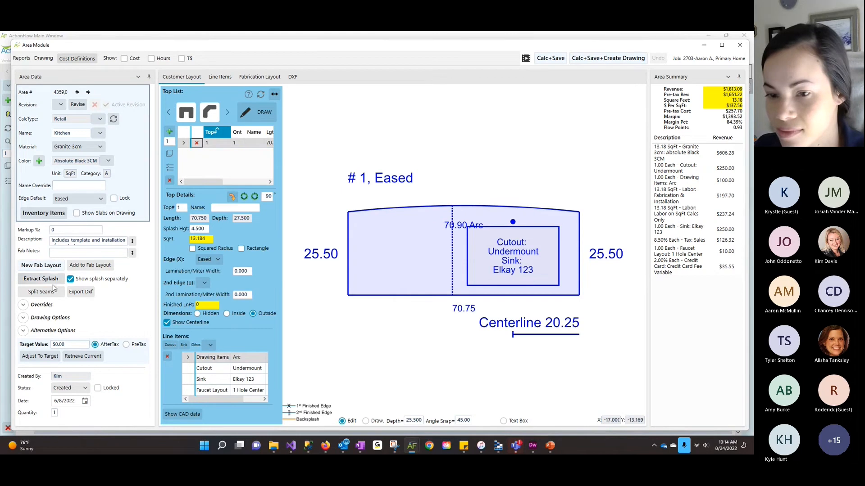
click(41, 265)
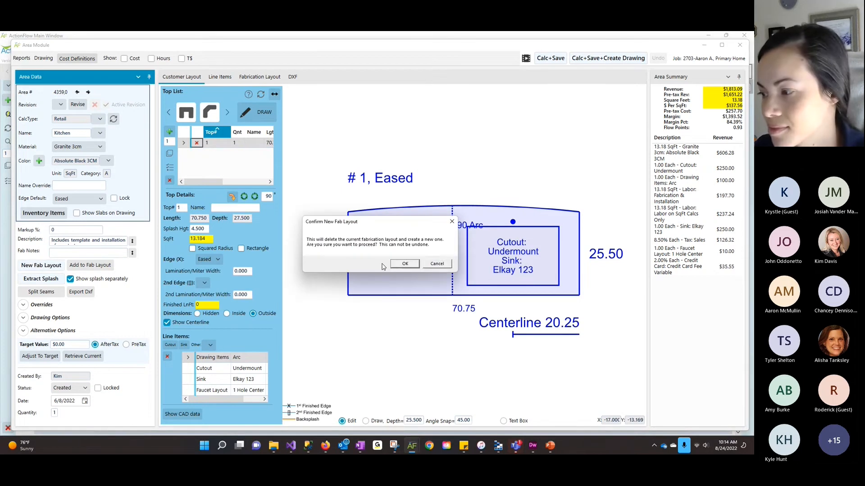
click(404, 264)
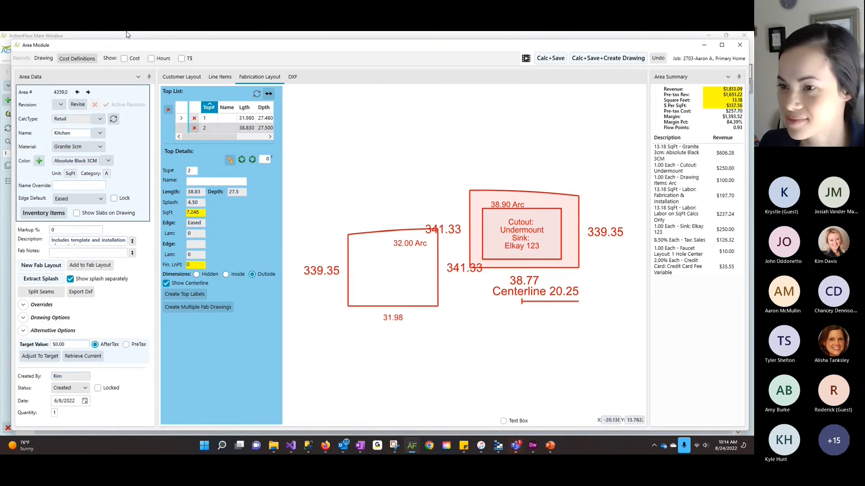
- Return to the area's customer layout and check the webinar notes for the remaining features to present
click(189, 80)
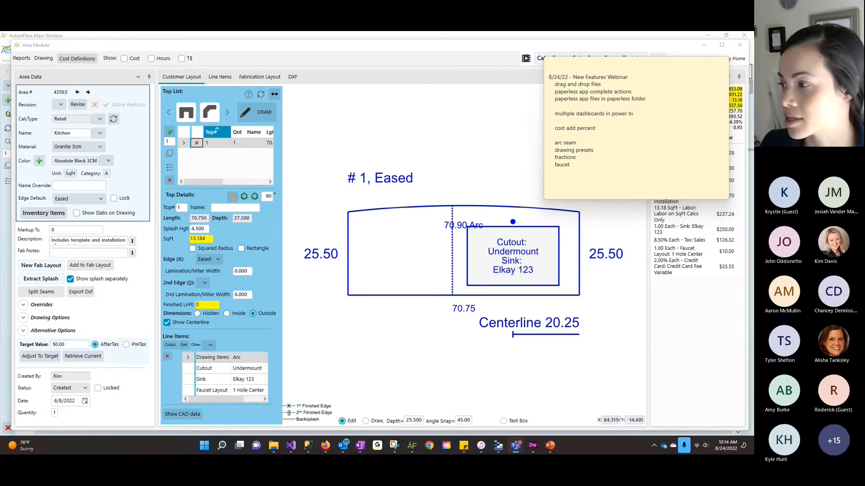
click(575, 165)
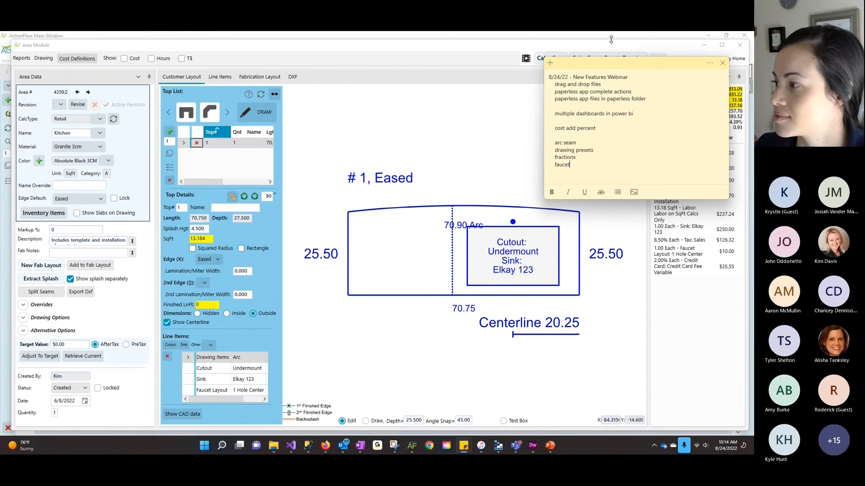
drag(631, 71, 631, 79)
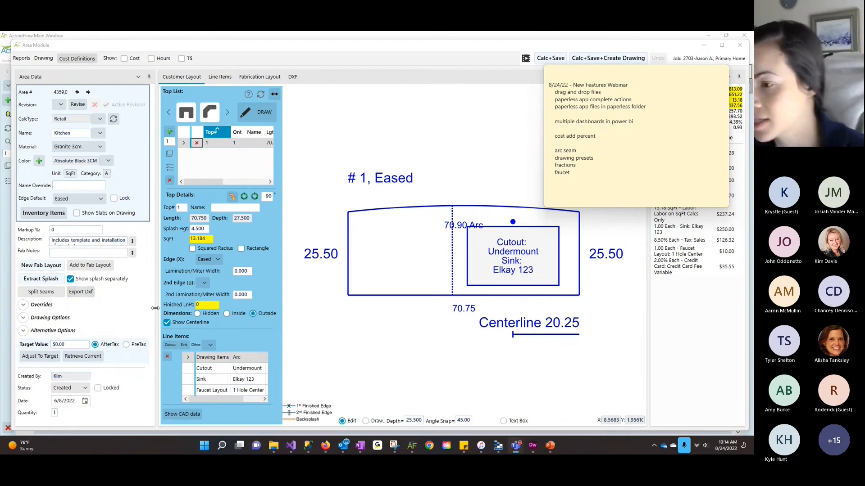
click(413, 53)
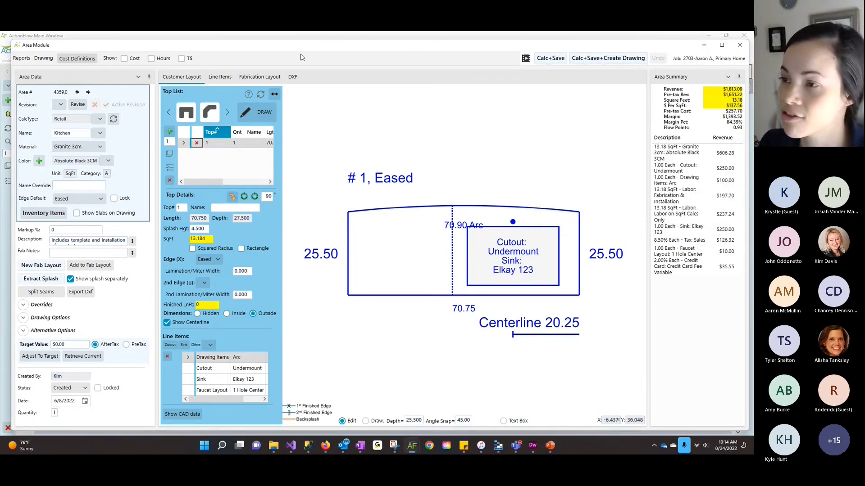
- Move the area window aside, open the SKU items administration and select the Faucet Layout class
drag(12, 41, 66, 125)
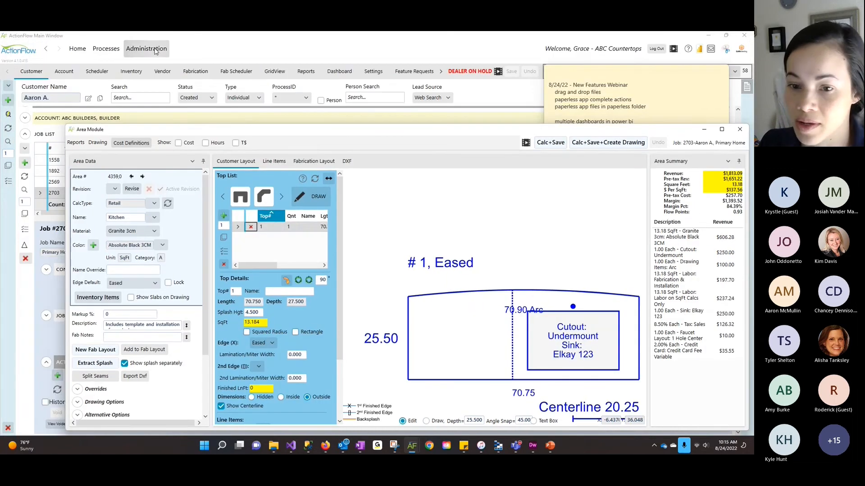
click(155, 51)
click(155, 51)
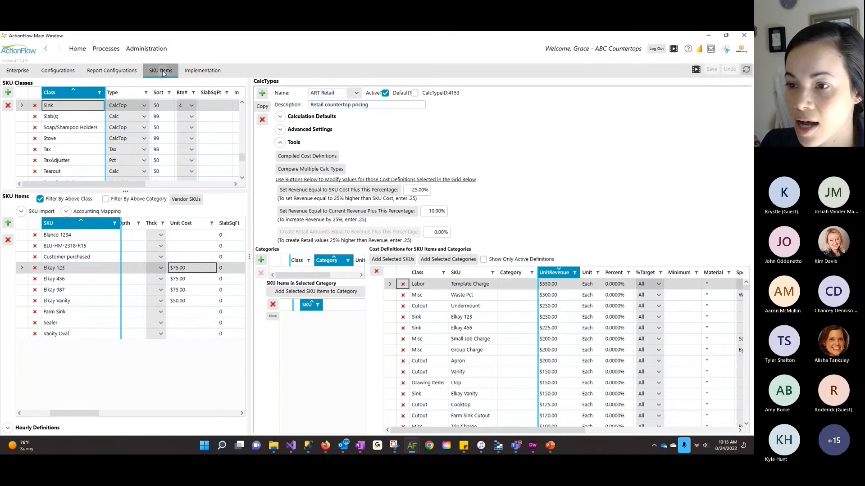
scroll(54, 155, down, 3)
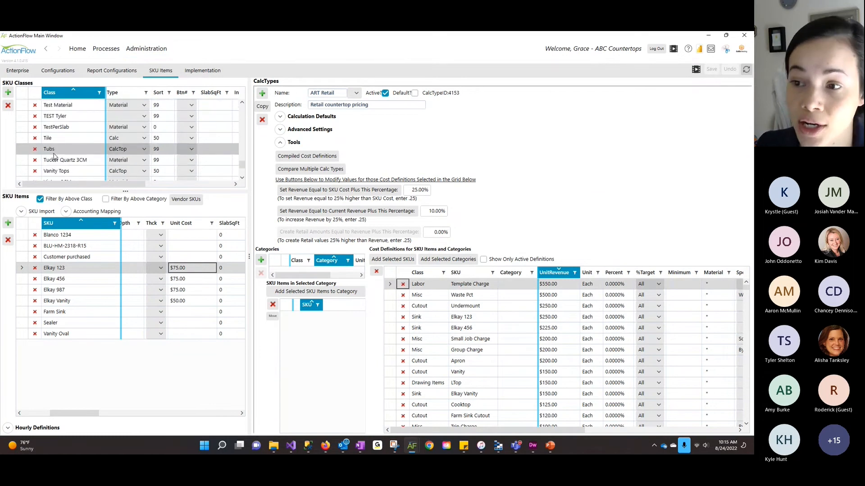
scroll(54, 155, up, 5)
drag(100, 192, 98, 264)
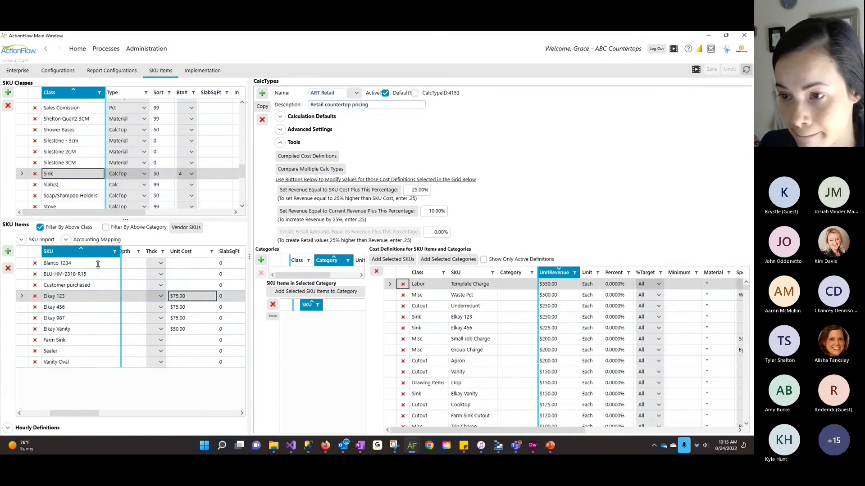
scroll(57, 179, up, 5)
scroll(58, 178, up, 3)
click(70, 149)
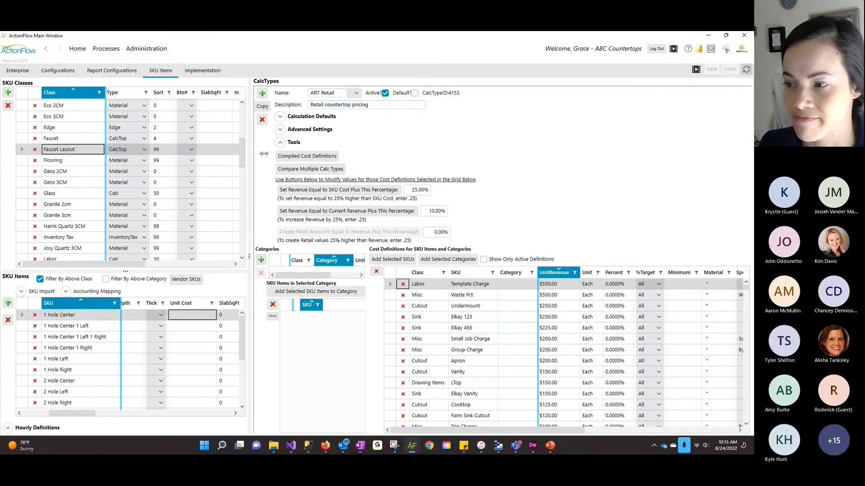
- Enlarge the SKU items list and select the 1 Hole Center SKU
drag(250, 153, 276, 154)
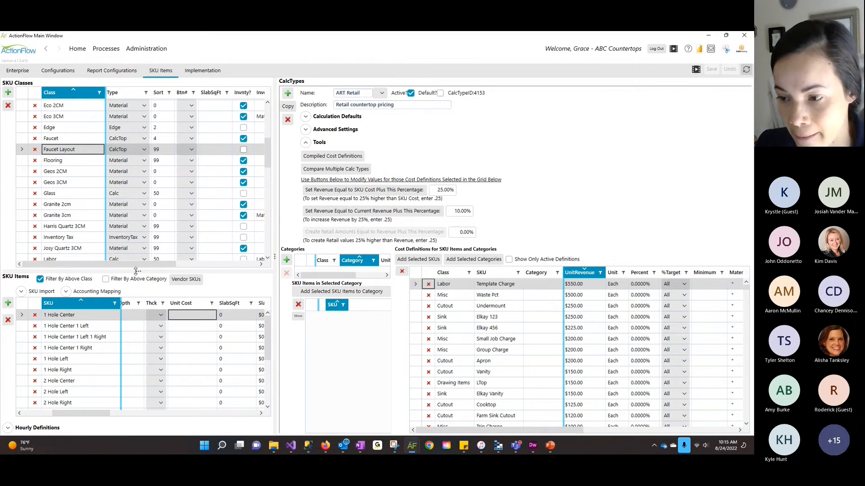
drag(135, 271, 138, 194)
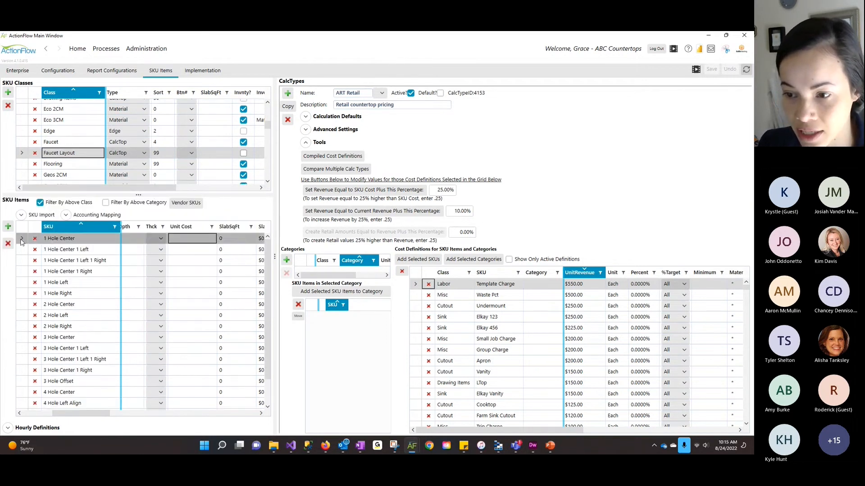
drag(275, 248, 351, 247)
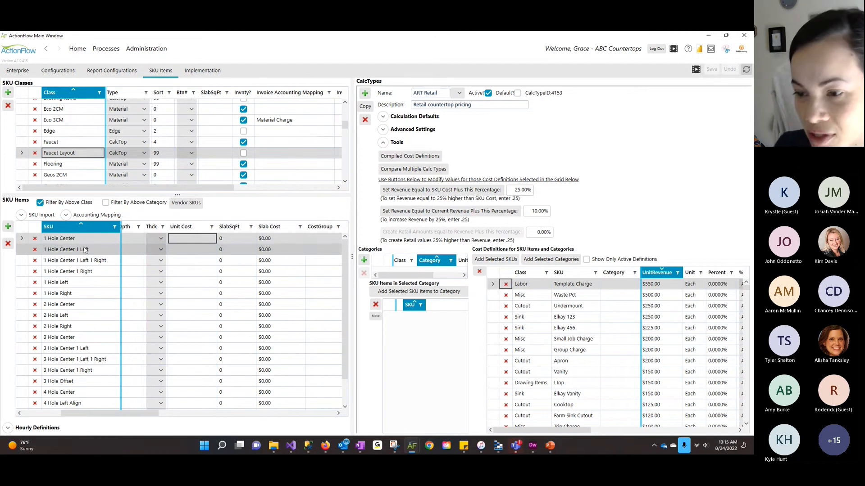
click(88, 249)
click(87, 241)
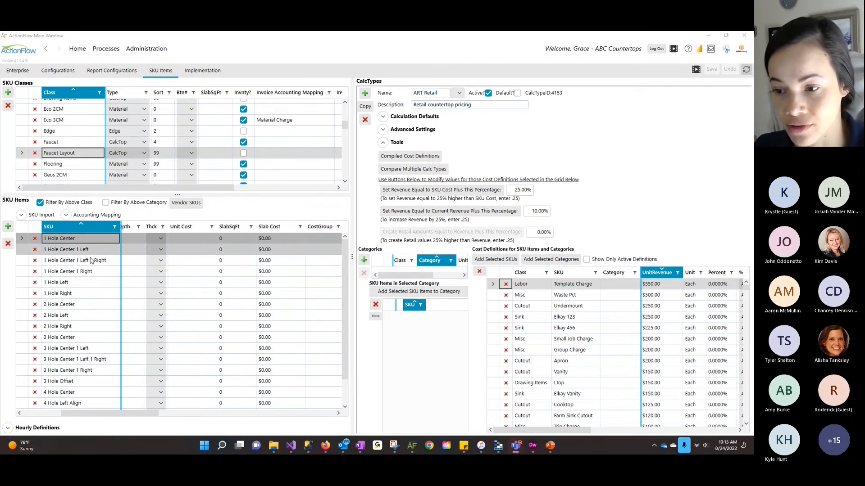
- Examine the DrawingItem options available for the 1 Hole Center SKU
drag(141, 413, 233, 419)
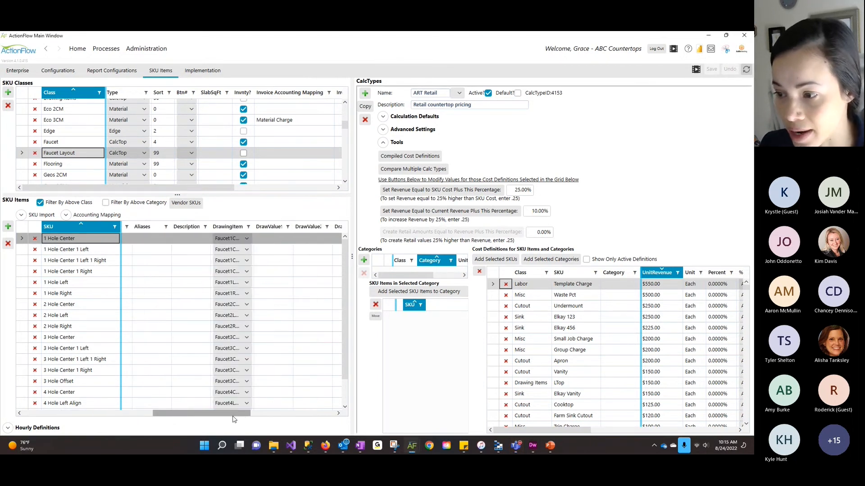
click(233, 237)
scroll(254, 292, down, 2)
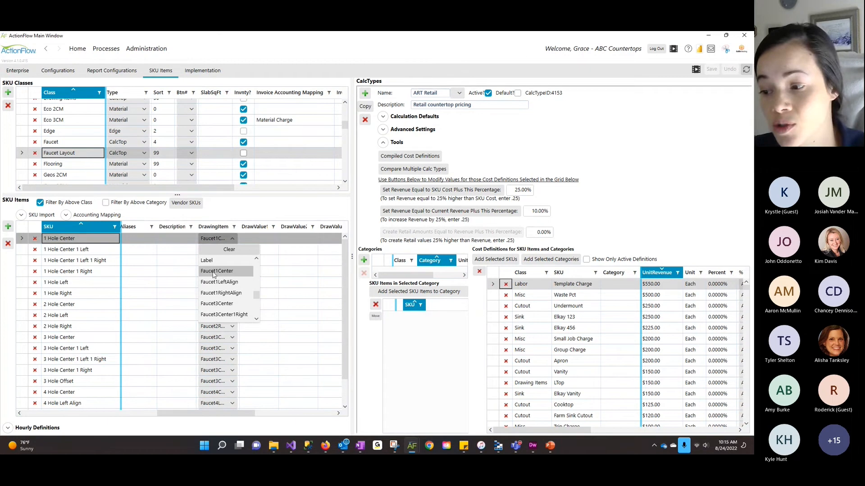
click(248, 204)
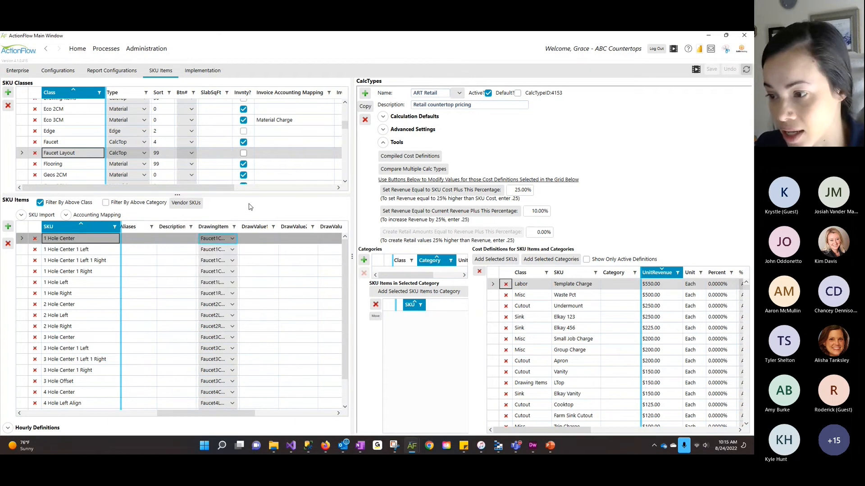
- Switch to Chrome, open the ActionFlow support site and search its knowledge base for "faucet"
click(430, 446)
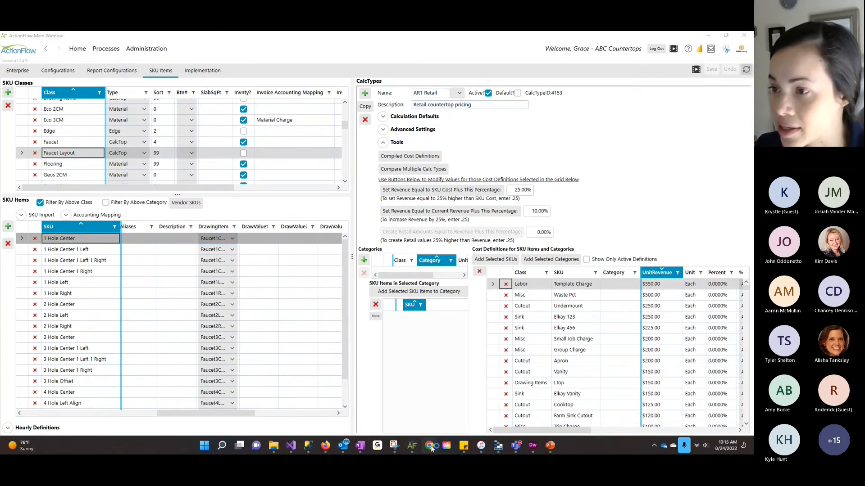
click(315, 268)
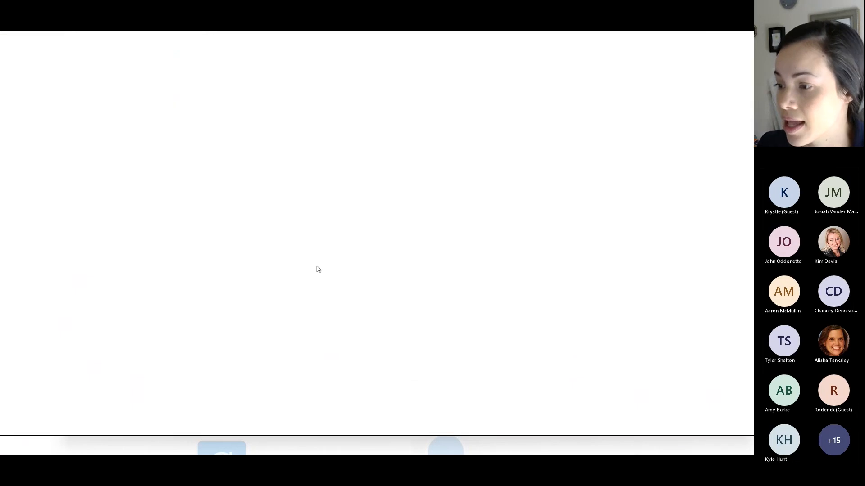
text(sup)
key(Return)
click(379, 259)
text(faucet)
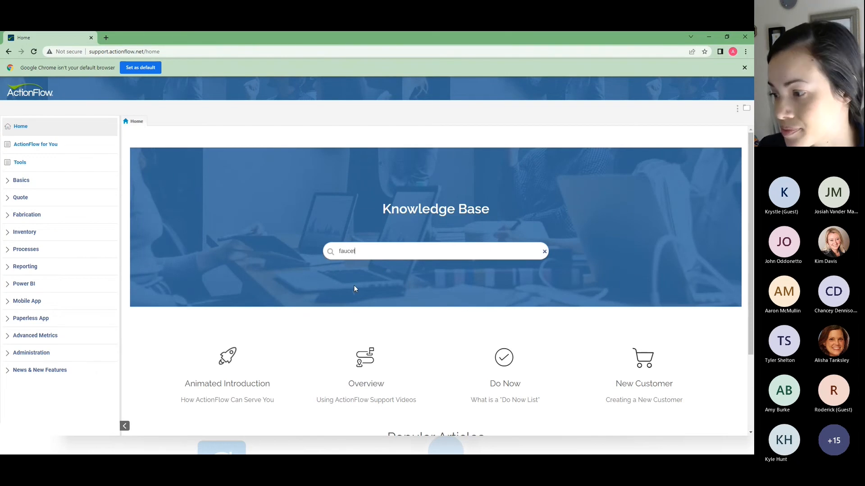
key(Return)
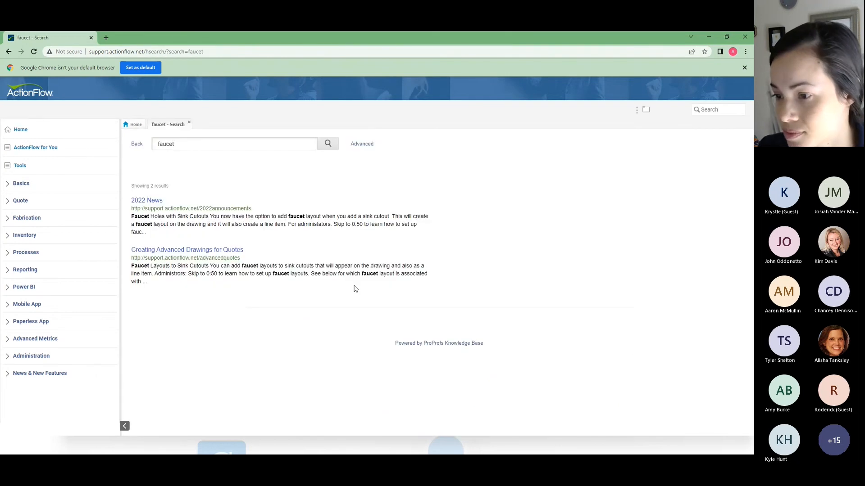
- Open the Creating Advanced Drawings for Quotes article and examine the table matching faucet names to hole layouts
click(230, 255)
scroll(400, 187, down, 8)
scroll(402, 187, down, 2)
drag(752, 190, 753, 356)
scroll(553, 360, down, 10)
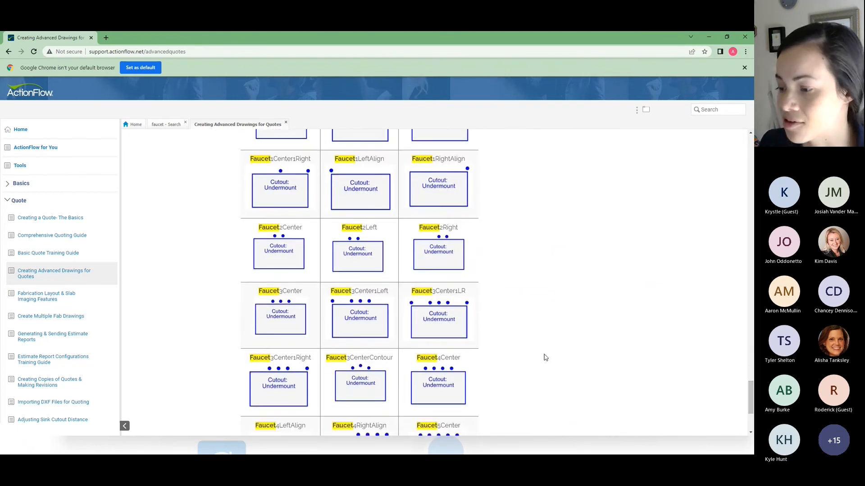
scroll(550, 358, down, 2)
drag(300, 225, 259, 228)
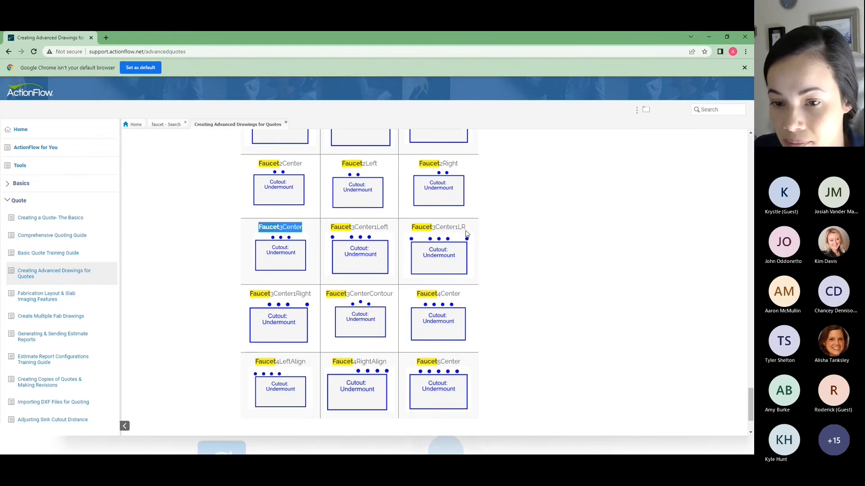
scroll(466, 233, up, 1)
drag(308, 203, 257, 201)
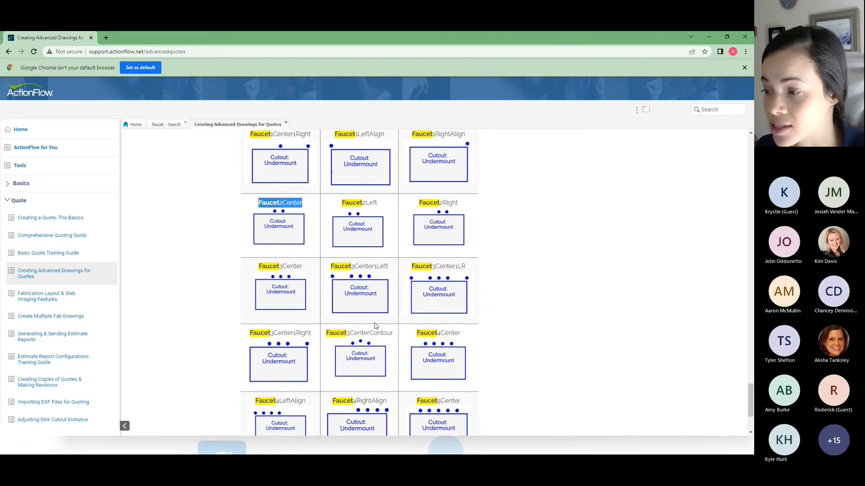
drag(390, 267, 330, 266)
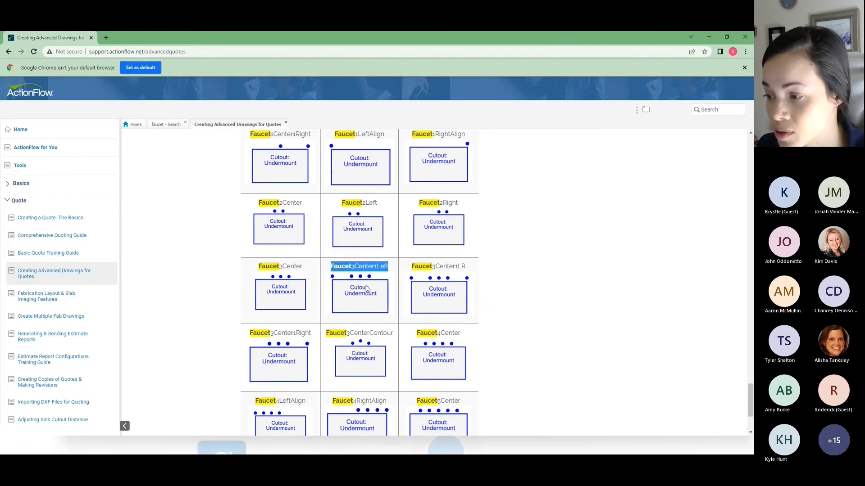
click(333, 265)
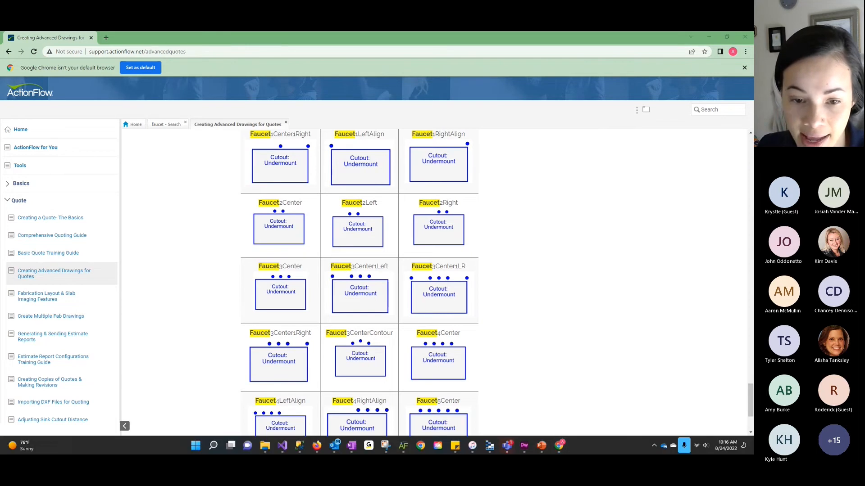
- Switch back to ActionFlow and recheck the drawing item choices for the 1 Hole Center SKU
click(403, 445)
click(234, 237)
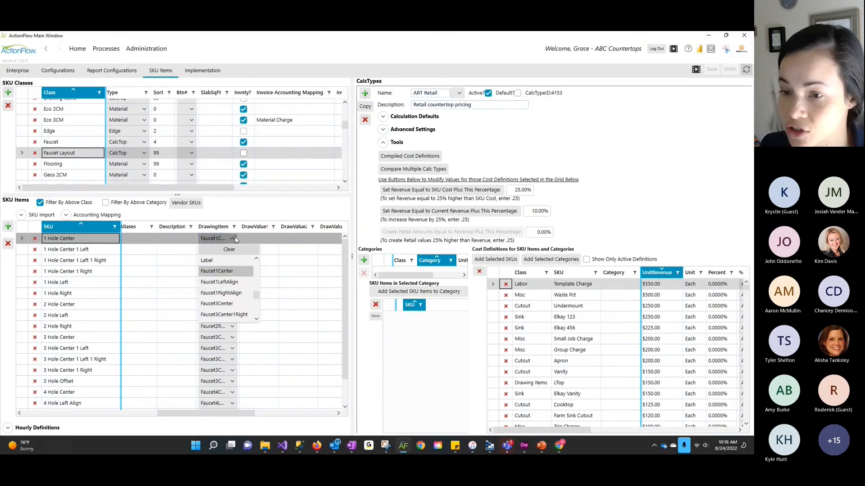
click(235, 237)
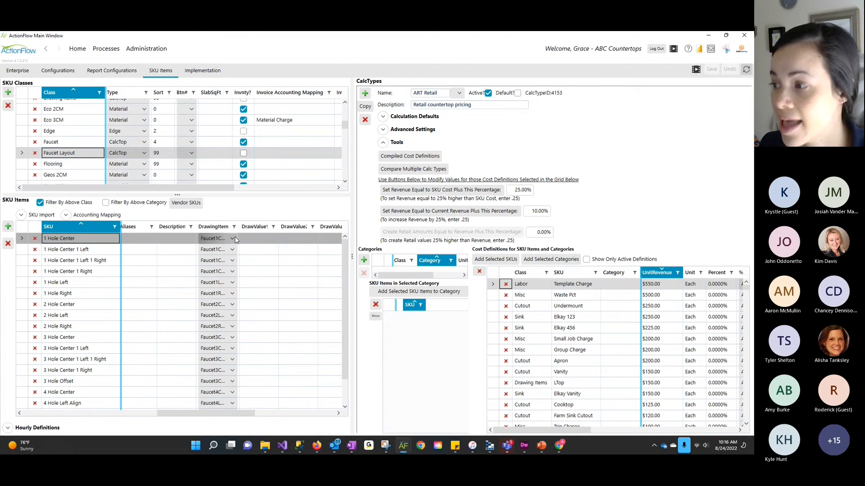
- Add the 1 Hole Center SKU to the ART Retail cost definitions and open its unit revenue for editing
click(382, 142)
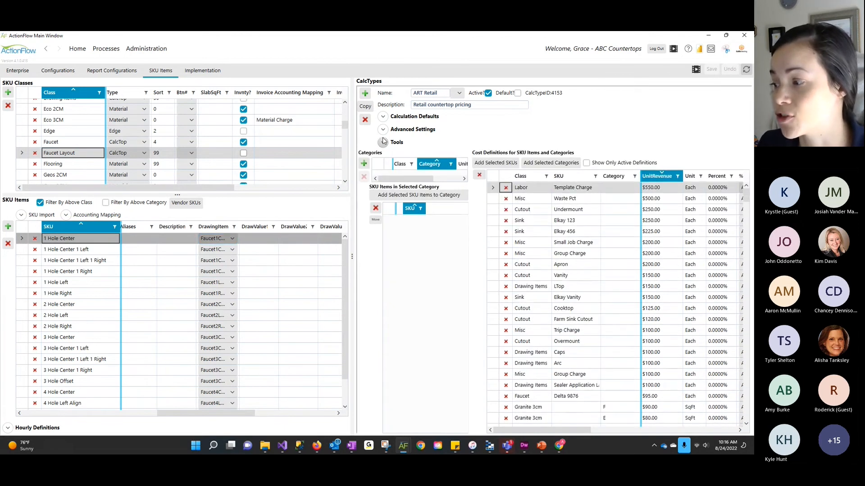
drag(352, 238, 311, 236)
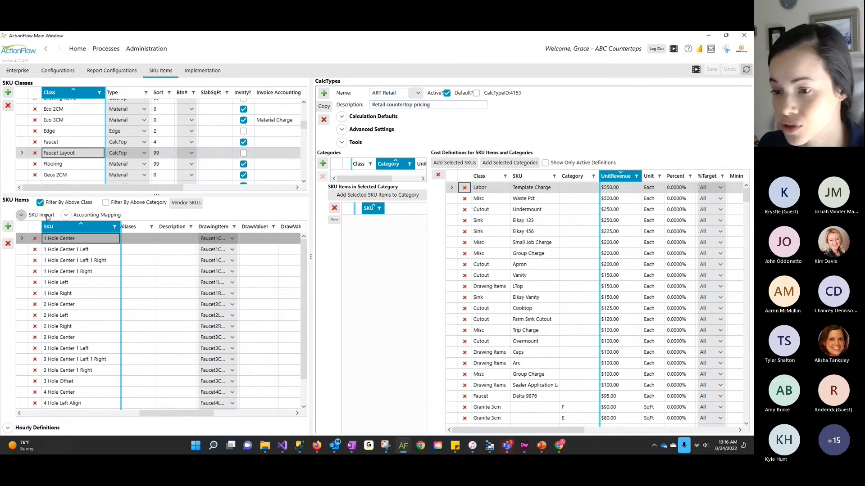
click(471, 163)
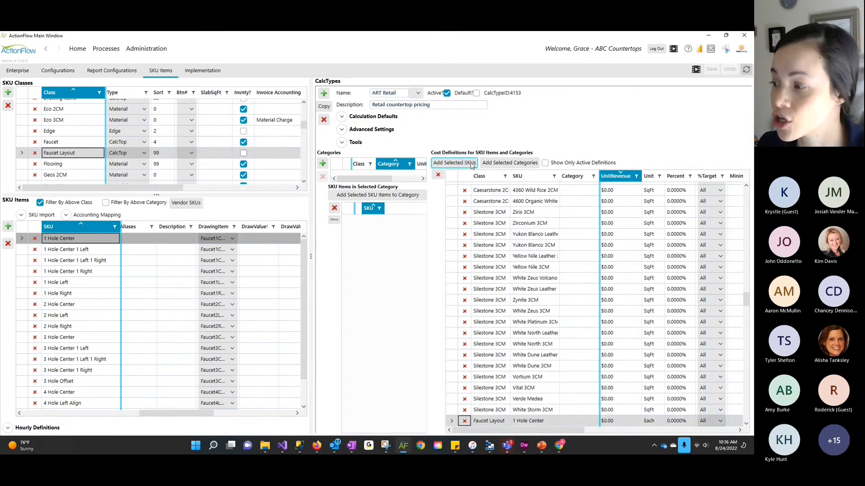
click(614, 362)
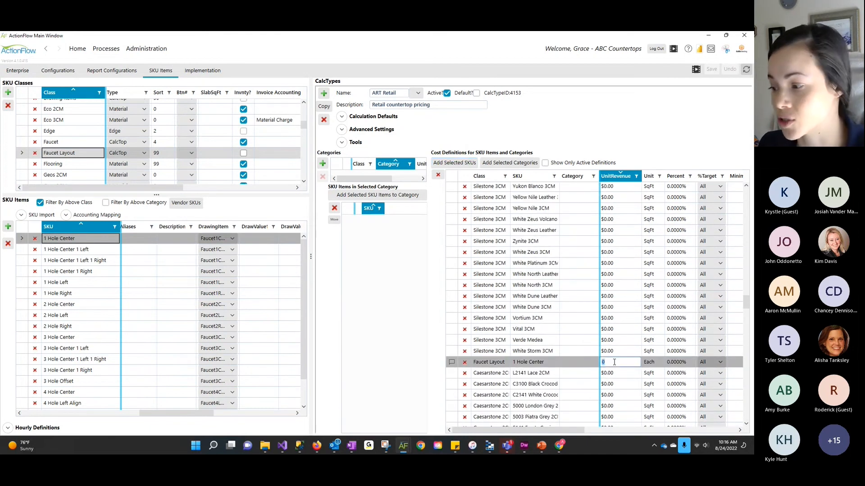
click(620, 354)
click(625, 365)
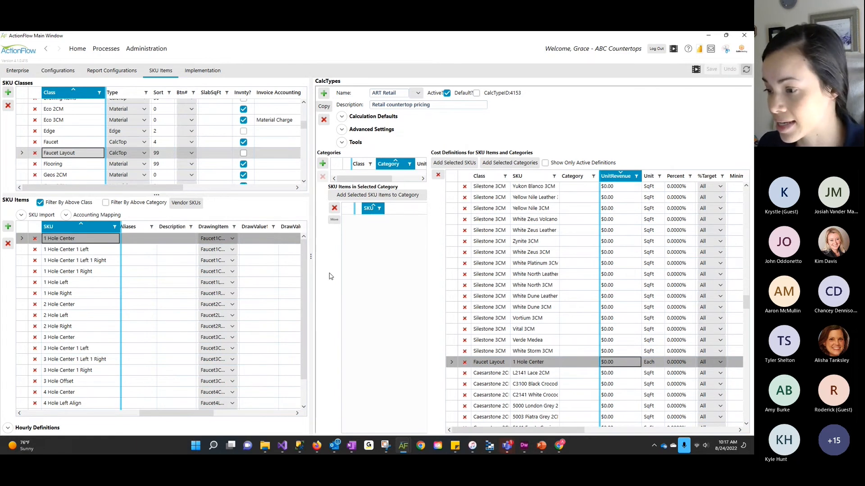
drag(310, 259, 270, 259)
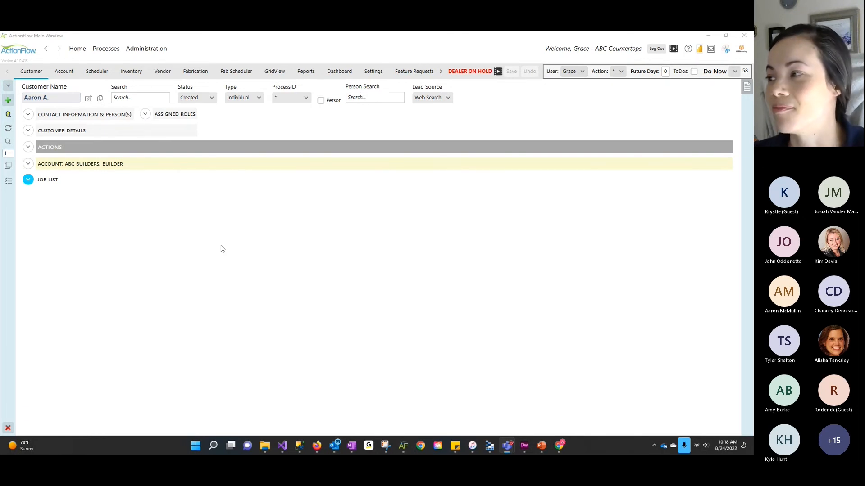
- Open the Feature Requests list and select the "Undo button in Area" request
click(414, 71)
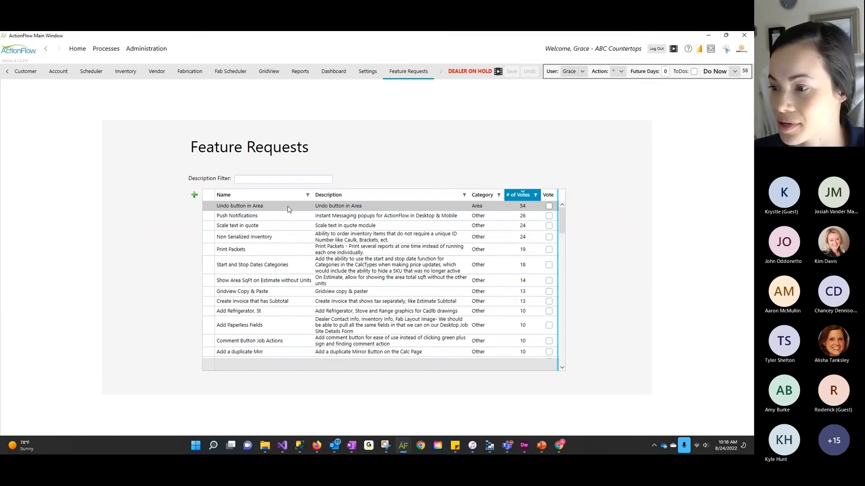
click(285, 208)
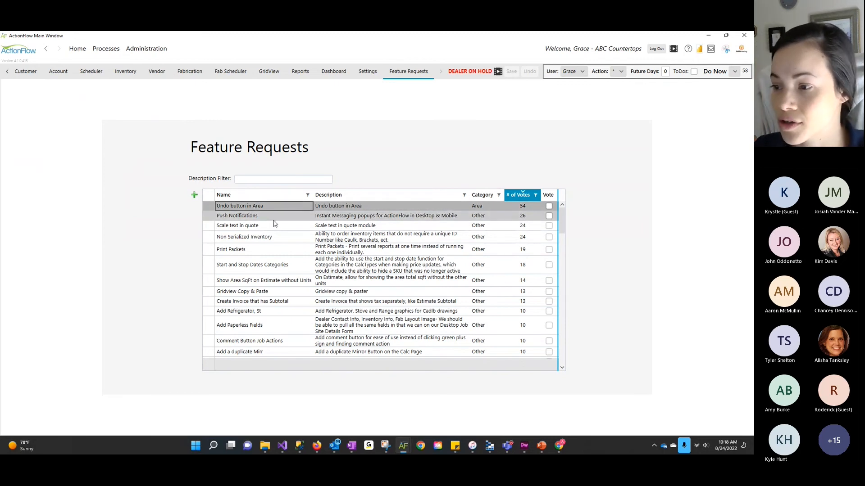
- Examine the Push Notifications request and the "Undo button in Area" description in the Feature Requests list
click(258, 216)
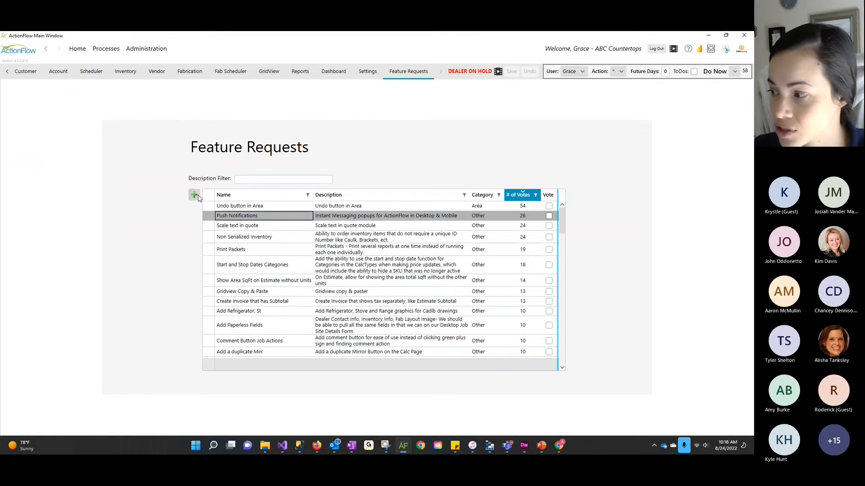
click(396, 206)
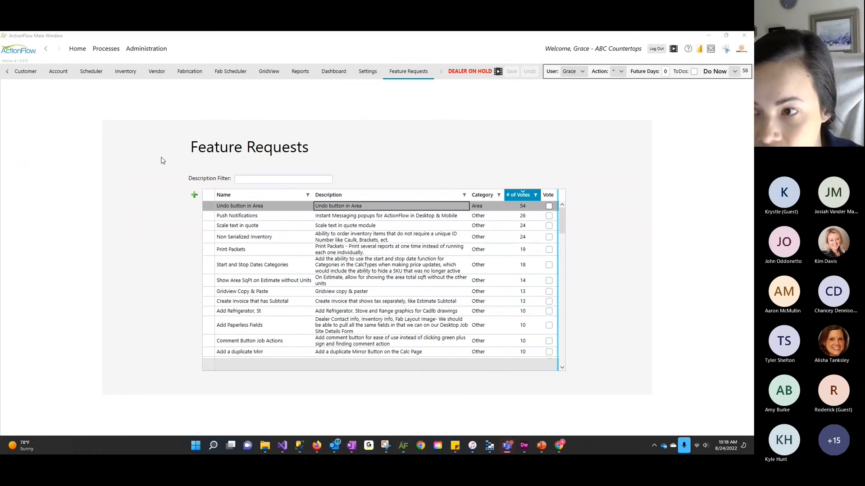
- Return to the customer record, expand its job list and open the job's Kitchen area in the Area Module
click(26, 71)
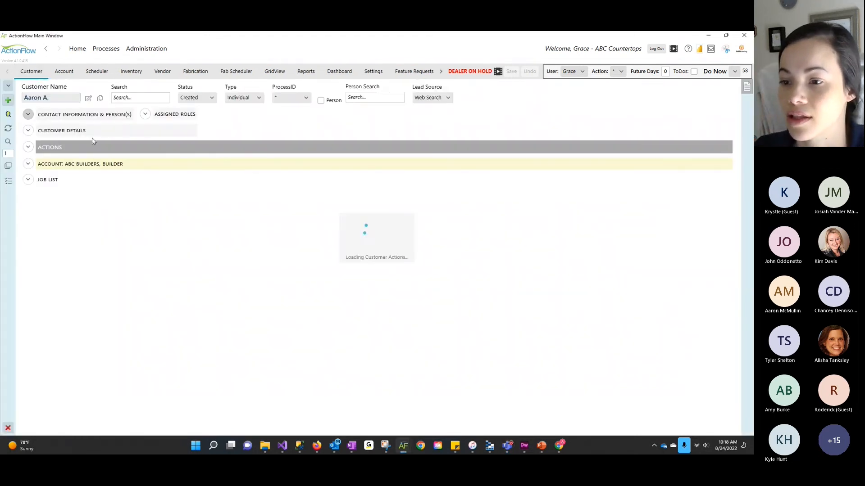
click(28, 179)
click(261, 344)
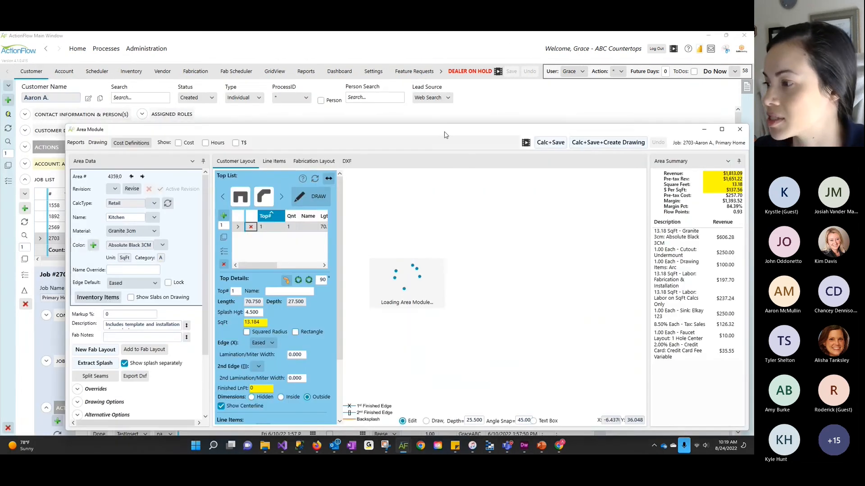
drag(445, 133, 421, 61)
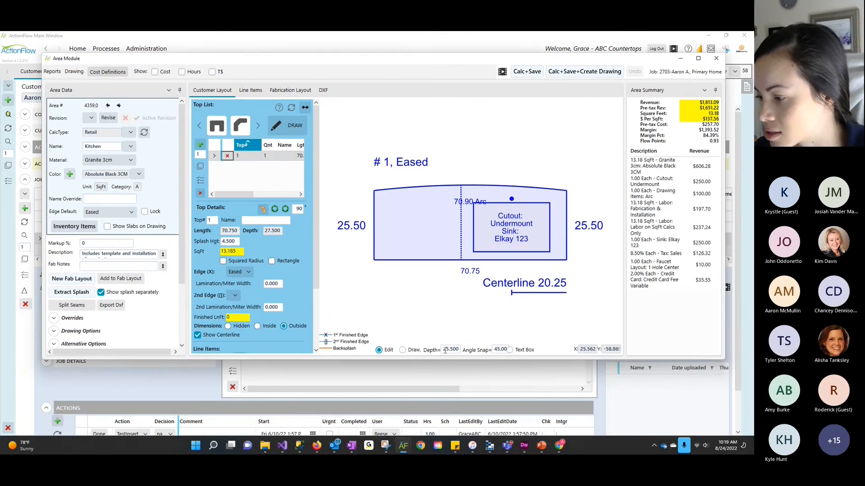
- Set the drawing angle snap to 5 degrees and maximize the Area Module window
drag(494, 350, 522, 353)
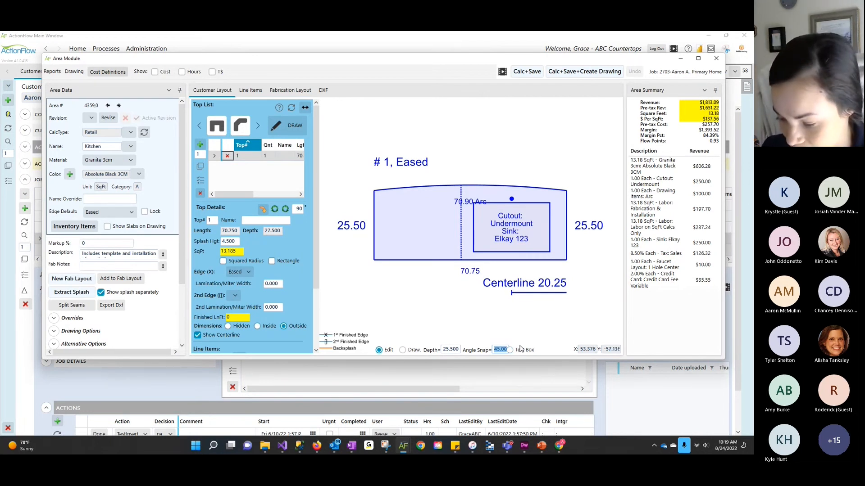
text(5)
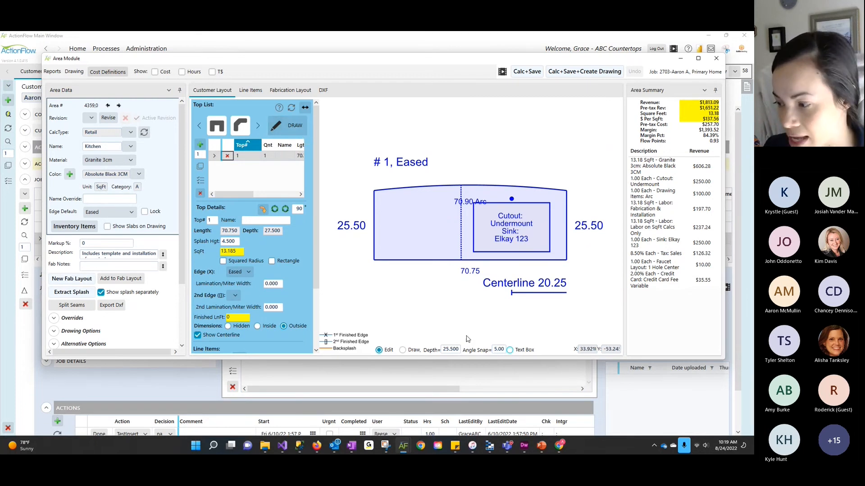
click(698, 58)
- Draw a 25.50 deep angled top with outer edges of about 36.75 and 51.75, and place it below top #1
click(254, 106)
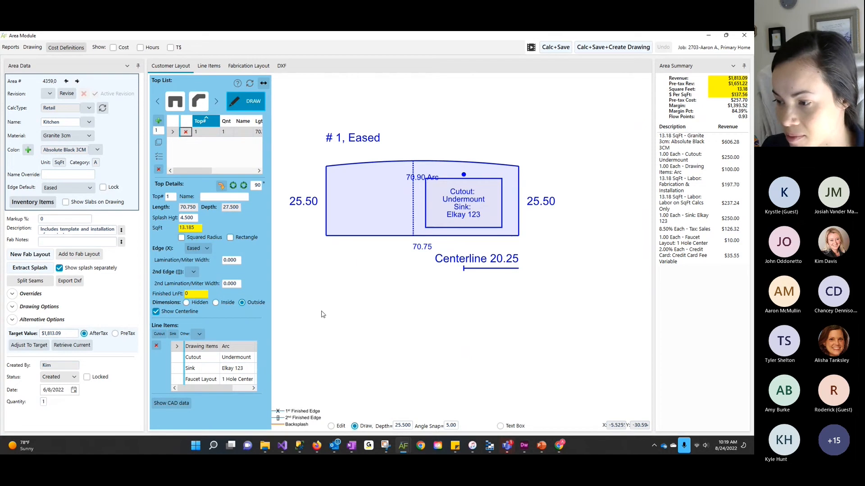
mouse_move(342, 303)
mouse_down()
mouse_move(463, 303)
mouse_move(537, 270)
mouse_move(525, 175)
mouse_move(552, 180)
mouse_move(566, 212)
mouse_move(563, 236)
mouse_move(584, 233)
mouse_move(592, 187)
mouse_up()
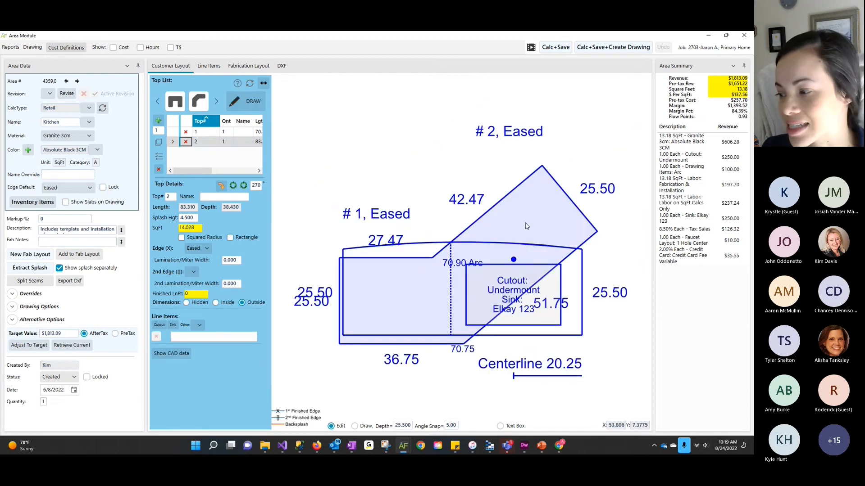
click(407, 170)
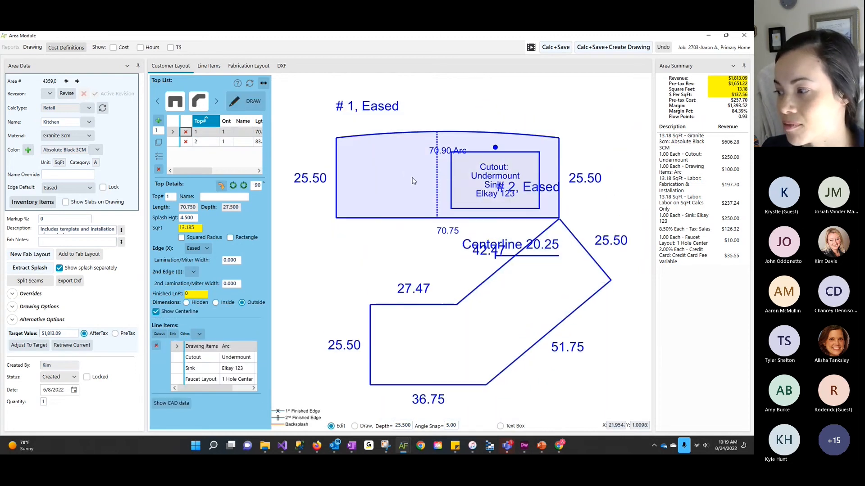
click(568, 316)
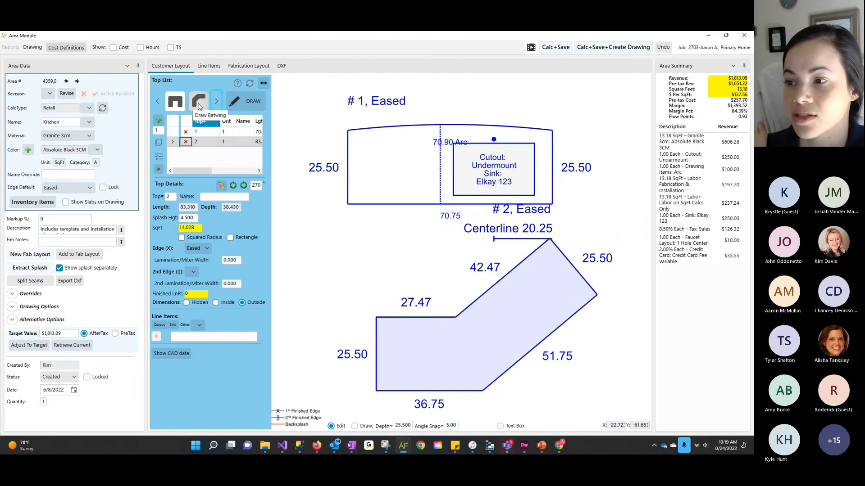
- Add a batwing top clear of the other tops and cycle the edge type of its short inner diagonal edge
click(199, 104)
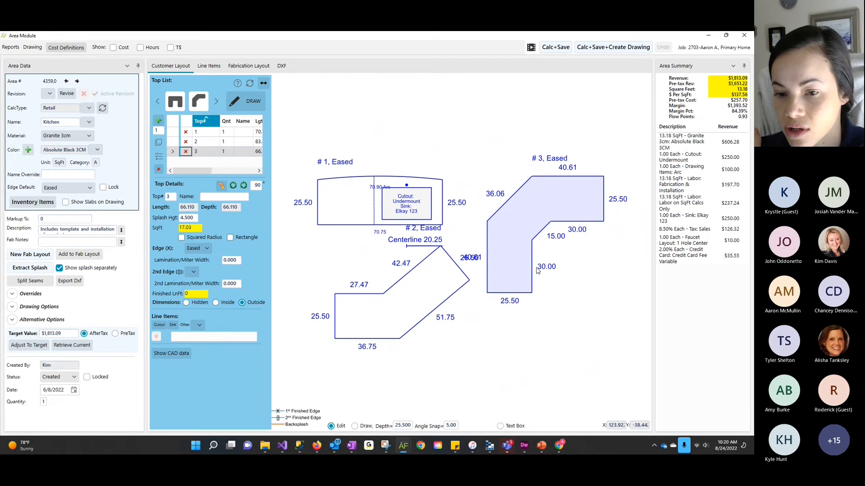
click(541, 231)
click(541, 231)
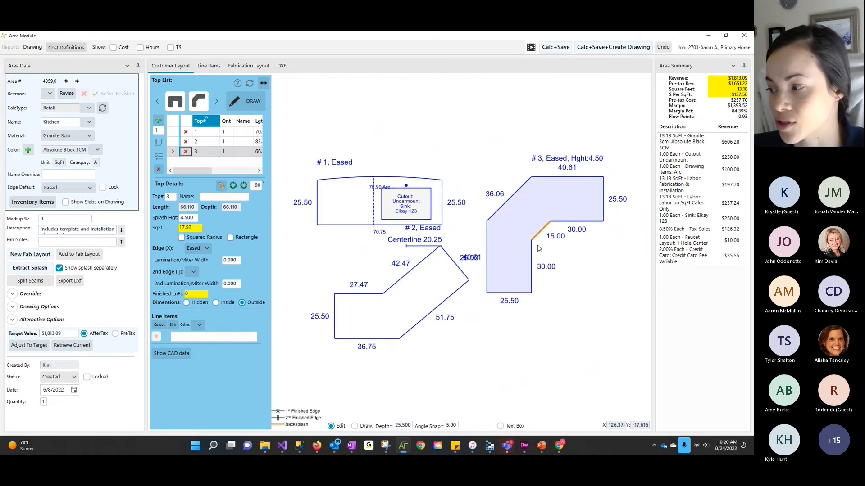
click(540, 231)
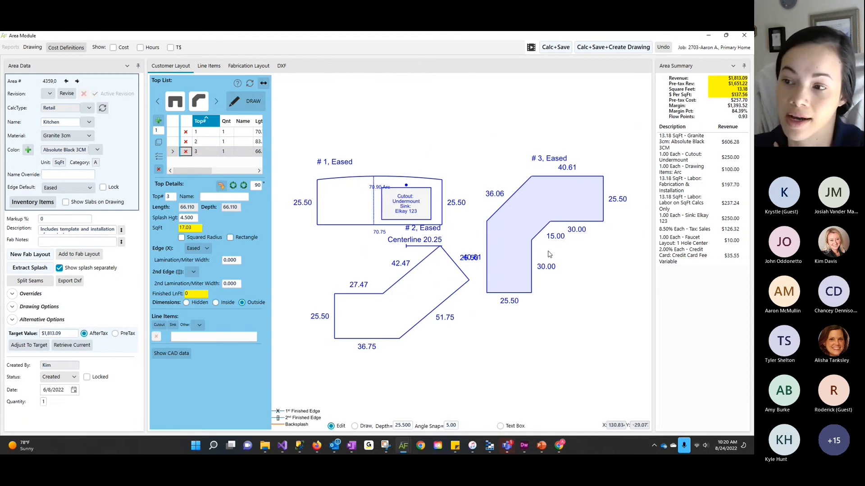
drag(528, 218, 541, 195)
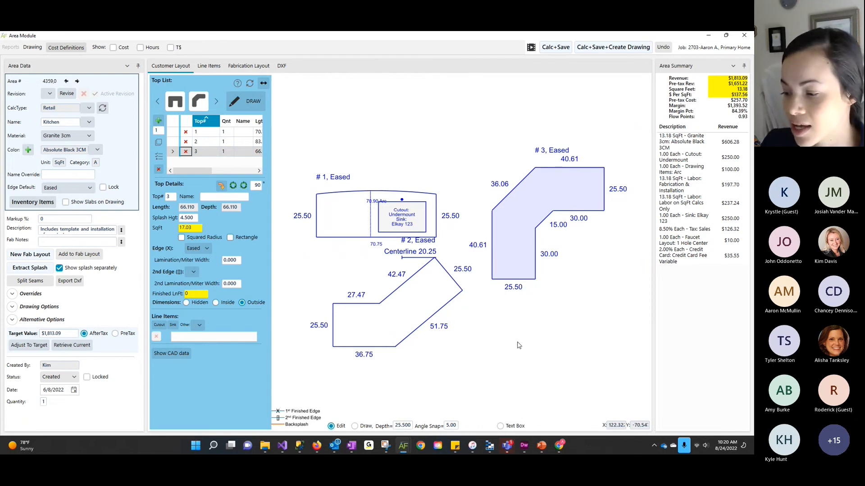
- Draw a 25.50 deep three-leg top below the batwing, with inner edges of about 33.25, 32.75 and 36.75
click(359, 427)
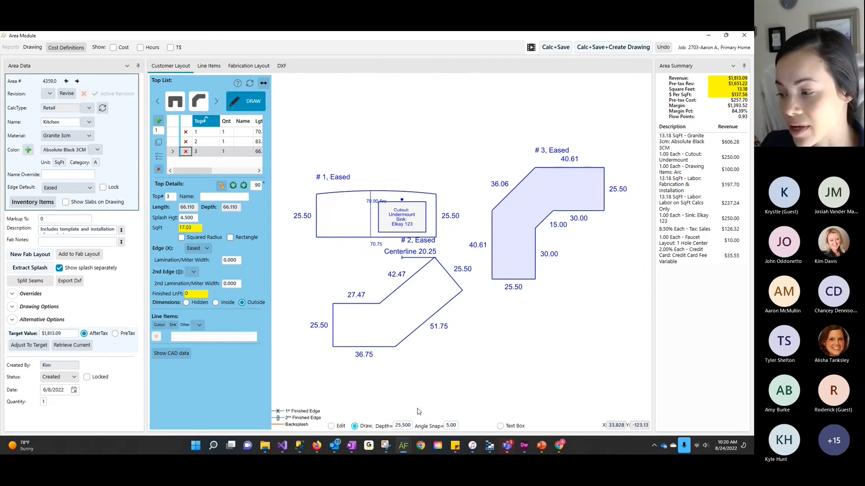
click(489, 401)
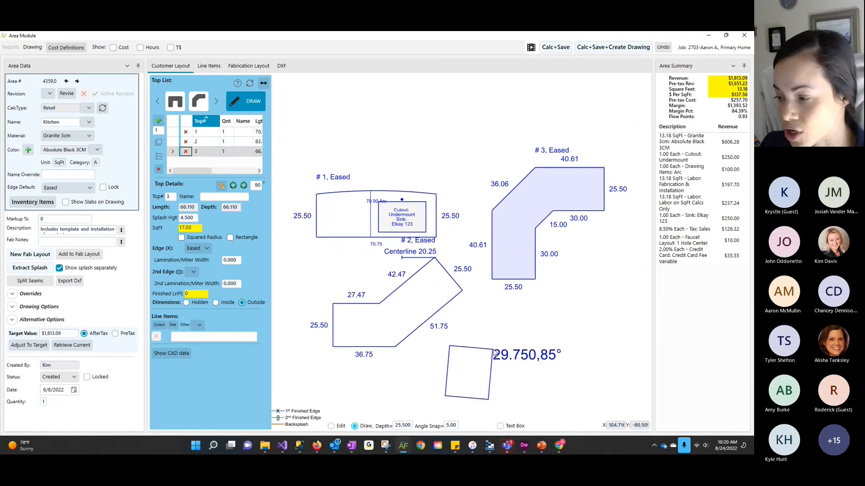
click(489, 346)
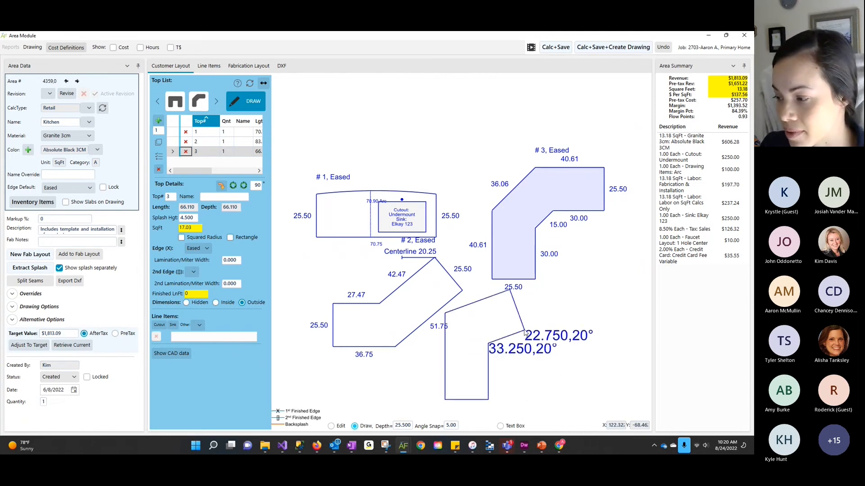
click(532, 311)
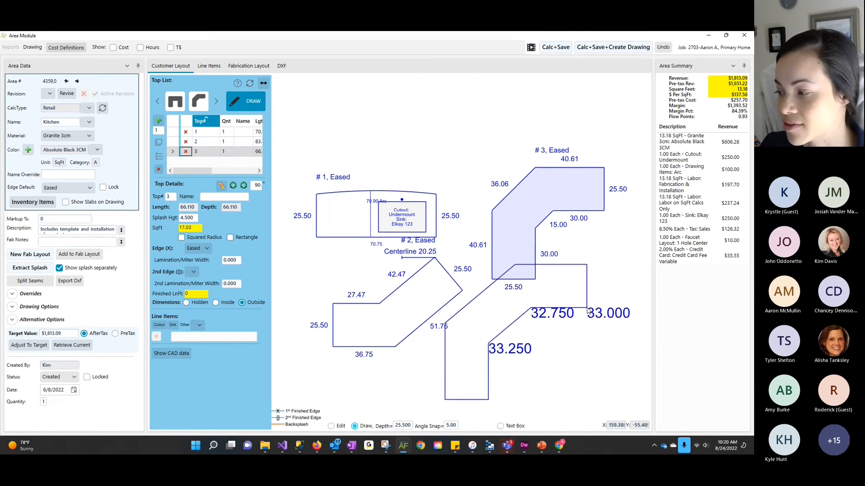
double_click(590, 291)
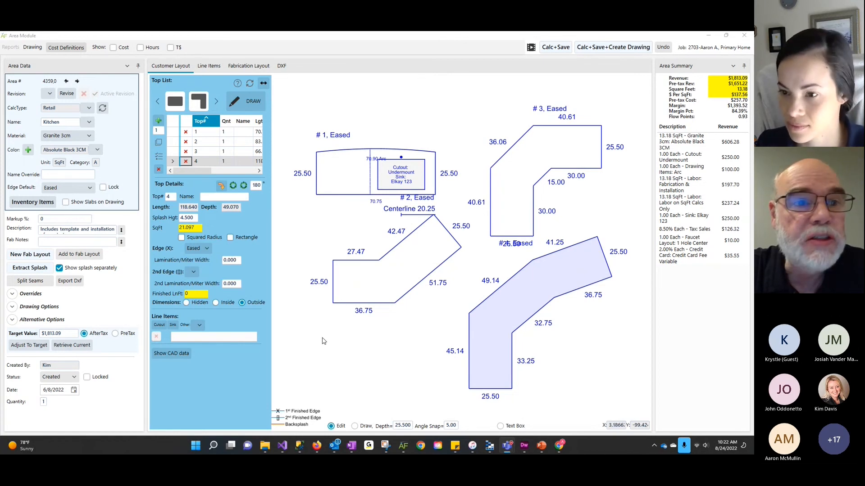
- Show the inventory items for the Kitchen area and enlarge their section below the drawing
click(18, 202)
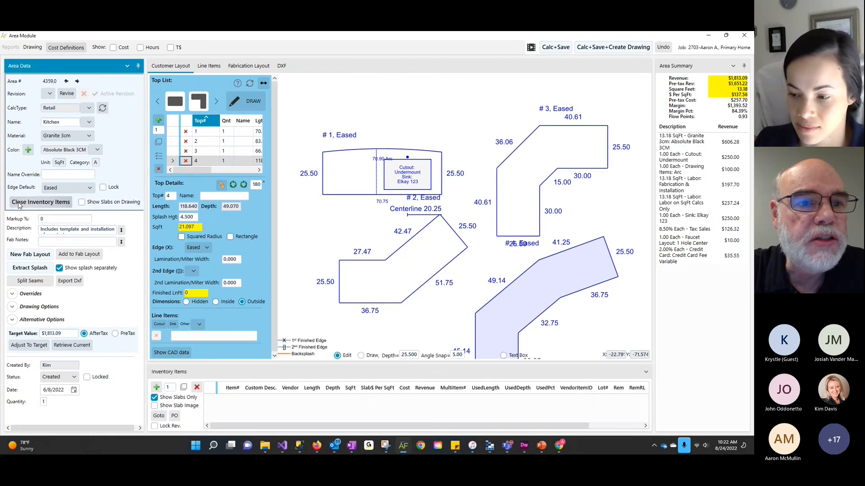
drag(336, 363, 336, 312)
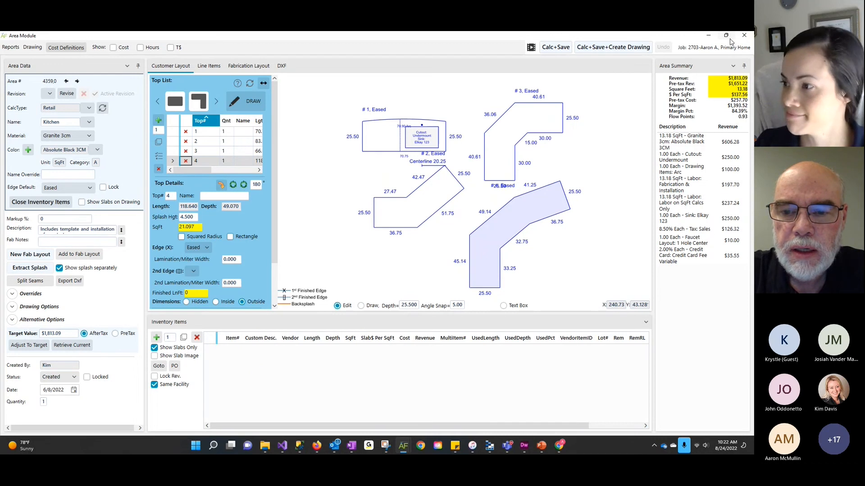
- Minimize the Area Module and examine the Feature Requests list from the most-voted to the least-voted requests
click(708, 35)
click(412, 71)
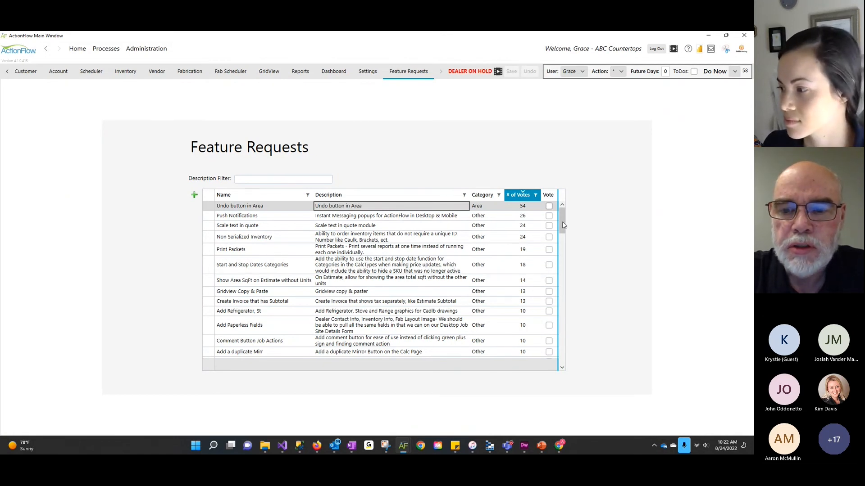
scroll(562, 227, down, 1)
scroll(563, 227, up, 1)
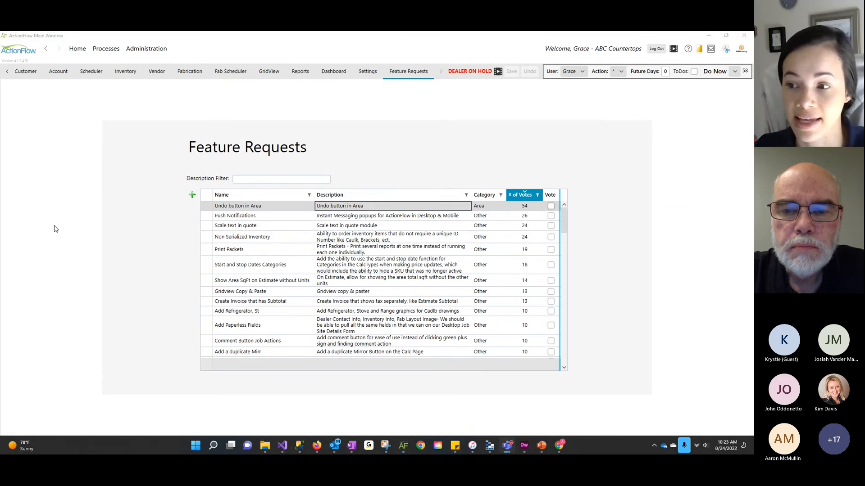
click(131, 224)
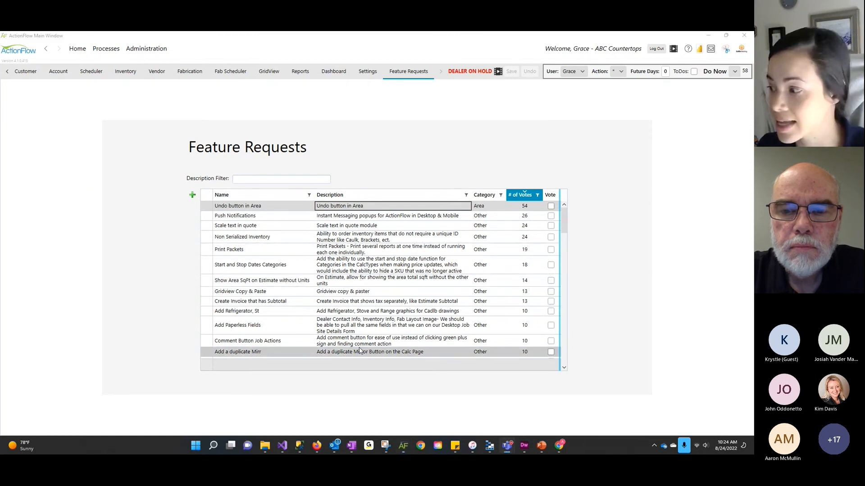
click(565, 226)
drag(565, 226, 586, 361)
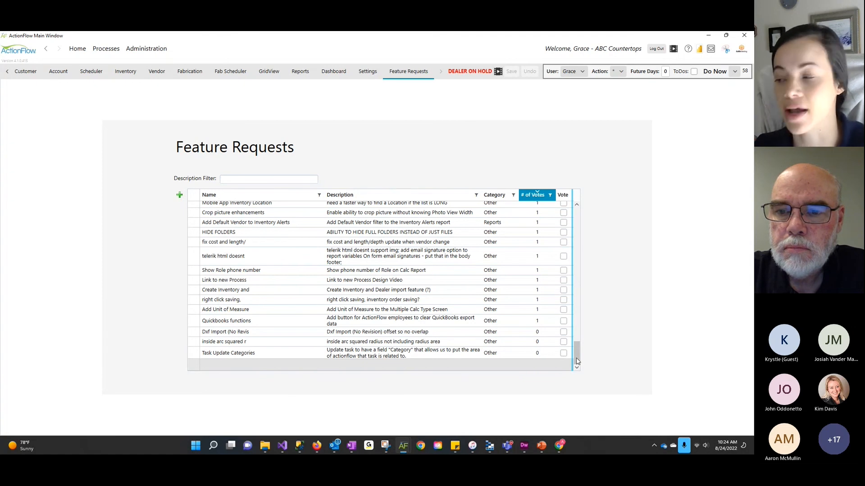
drag(577, 356, 590, 203)
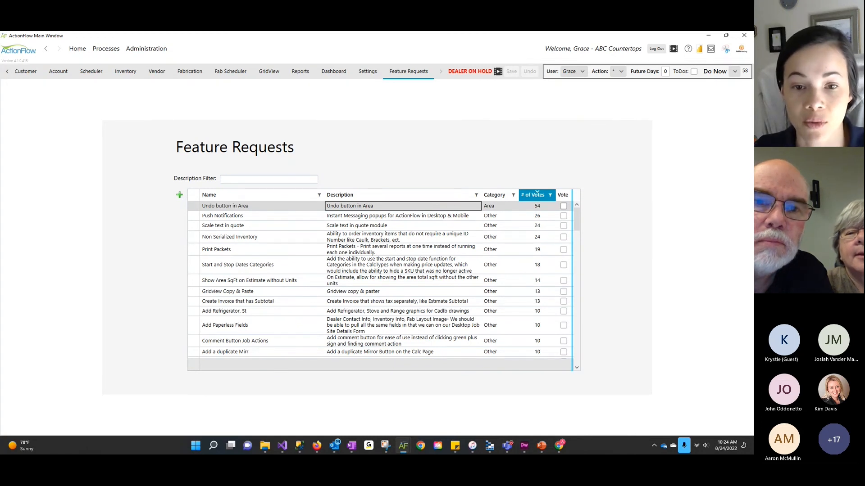
click(122, 128)
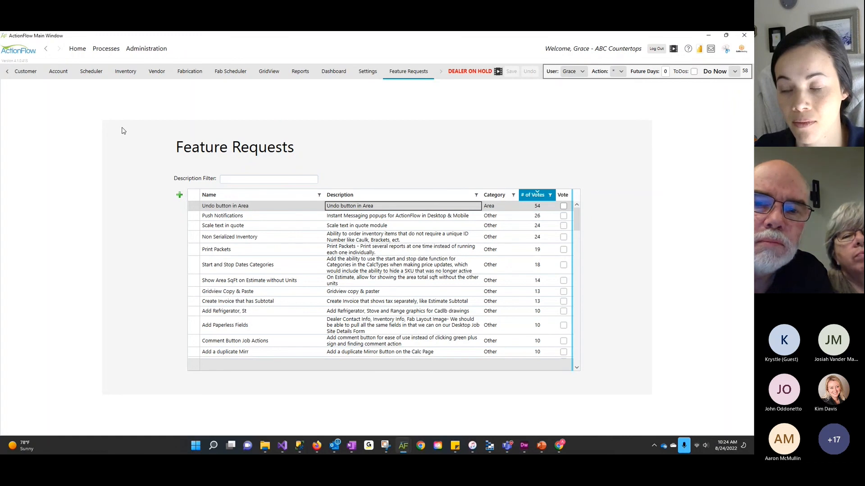